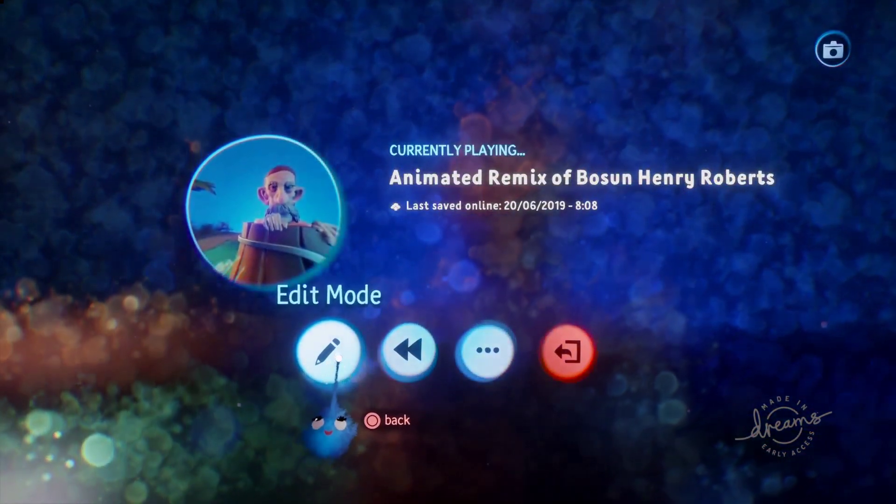
Step: Enter Edit Mode, raise the Timeline canvas, and frame the island and the sailor's barrel
click(328, 355)
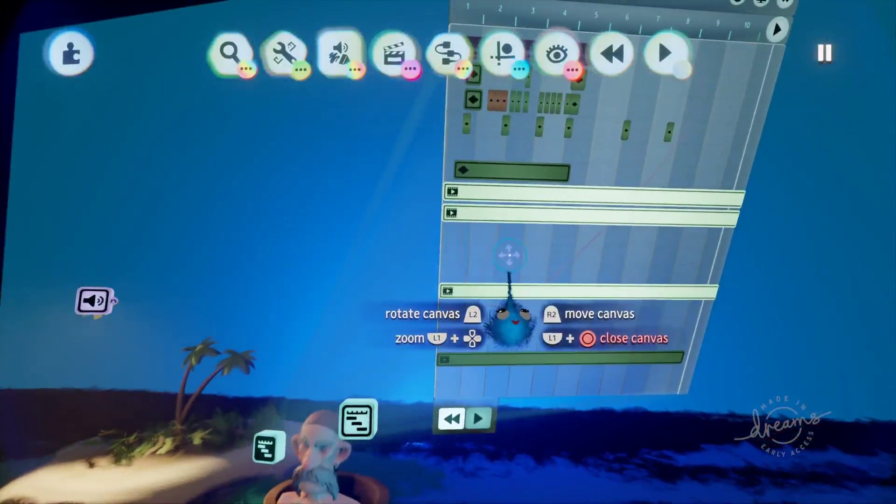
drag(511, 257, 514, 238)
middle_drag(490, 288, 531, 289)
mouse_move(557, 299)
mouse_down()
mouse_move(622, 291)
mouse_move(546, 301)
mouse_up()
middle_drag(546, 301, 500, 325)
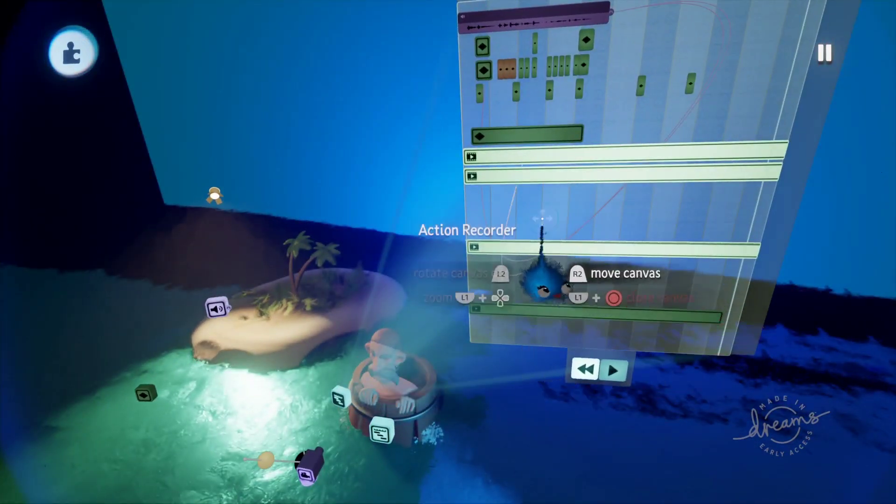
middle_drag(550, 162, 566, 214)
scroll(554, 241, up, 1)
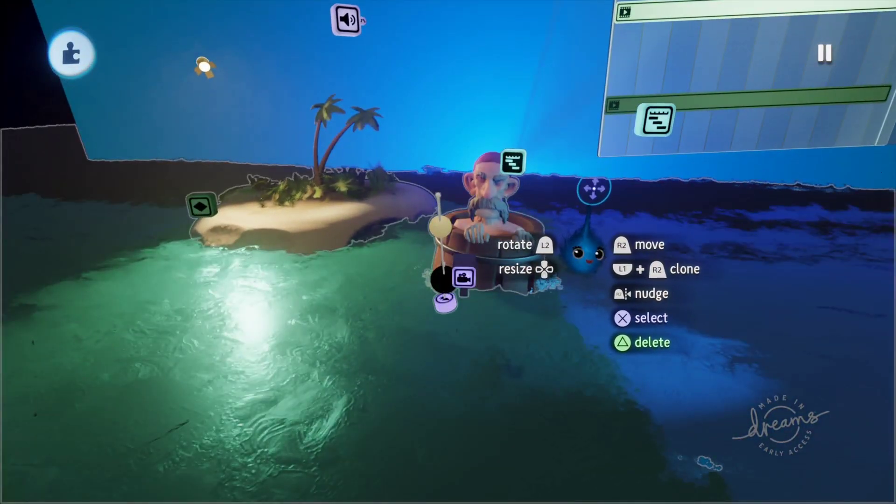
middle_drag(594, 189, 580, 190)
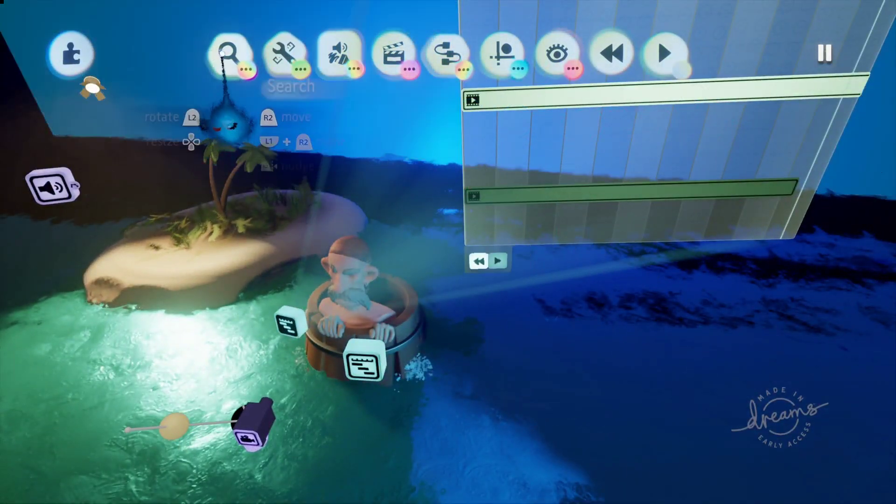
Step: Search the Dreamiverse for 'Bosun' and pick up the Bosun Henry Roberts creation
click(231, 53)
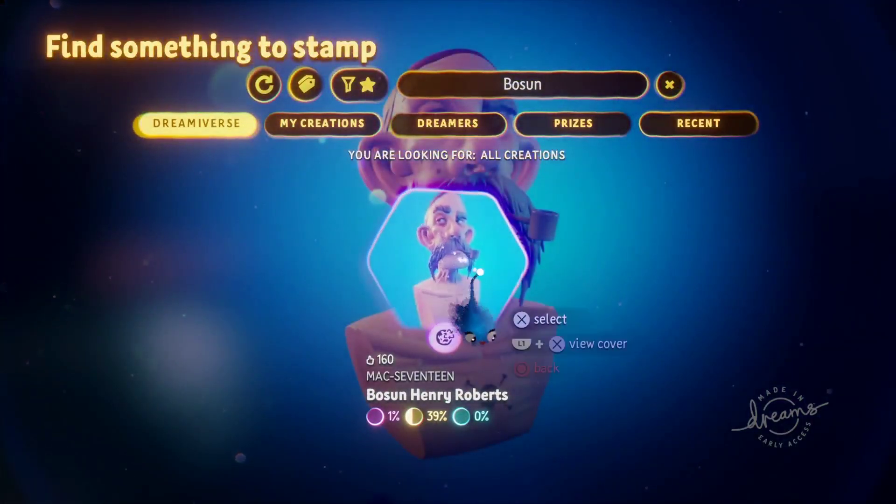
click(484, 278)
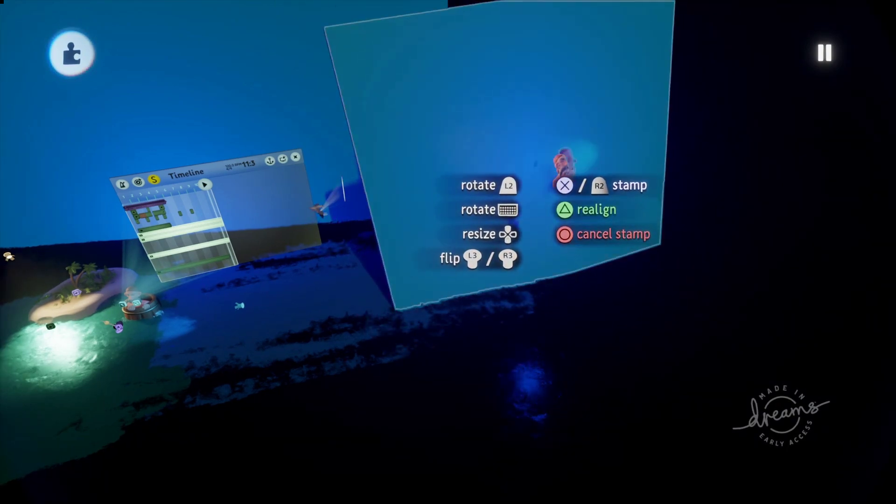
Step: Stamp the Bosun Henry Roberts bust into the scene, frame its front, and step inside it
click(560, 177)
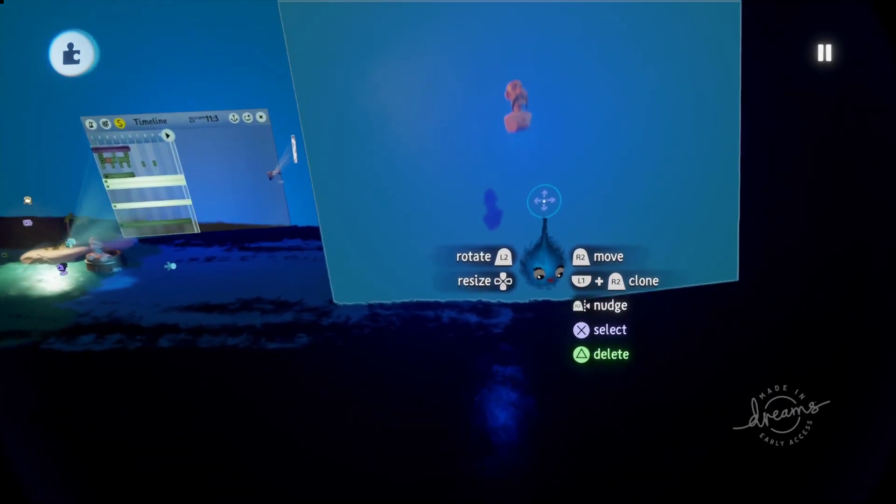
middle_drag(542, 204, 497, 84)
scroll(548, 156, up, 5)
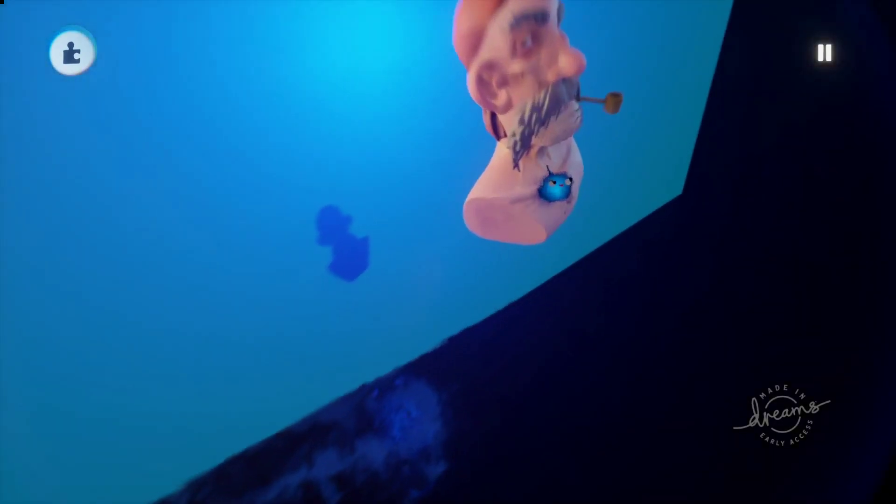
middle_drag(548, 168, 520, 162)
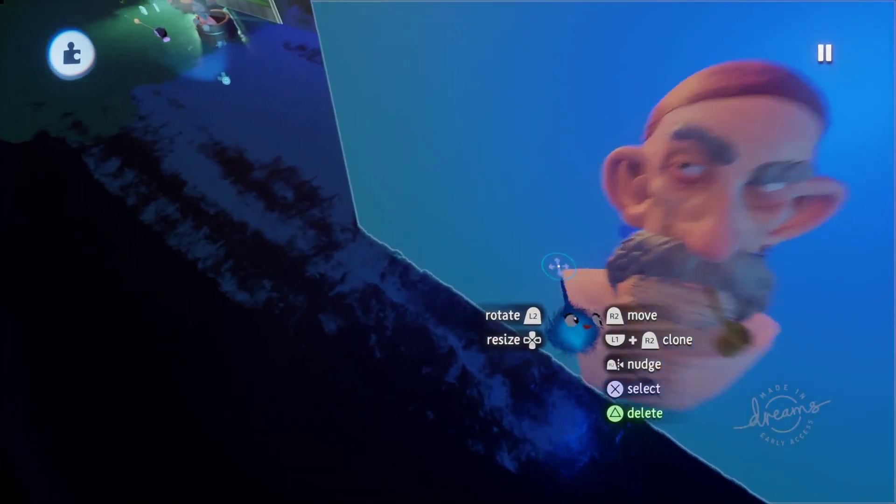
middle_drag(558, 266, 550, 252)
scroll(544, 256, down, 3)
middle_drag(611, 284, 634, 306)
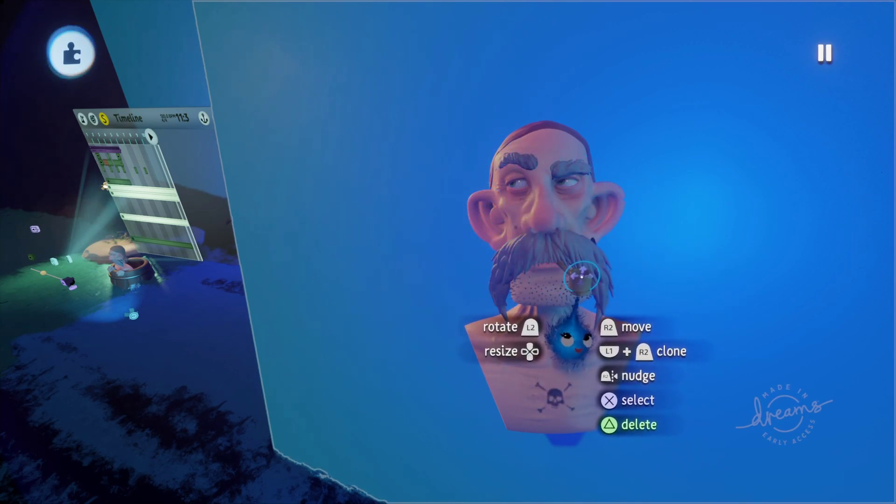
key(ctrl+z)
Step: Pull the right and left moustache halves out to either side of the face
middle_drag(582, 288, 629, 269)
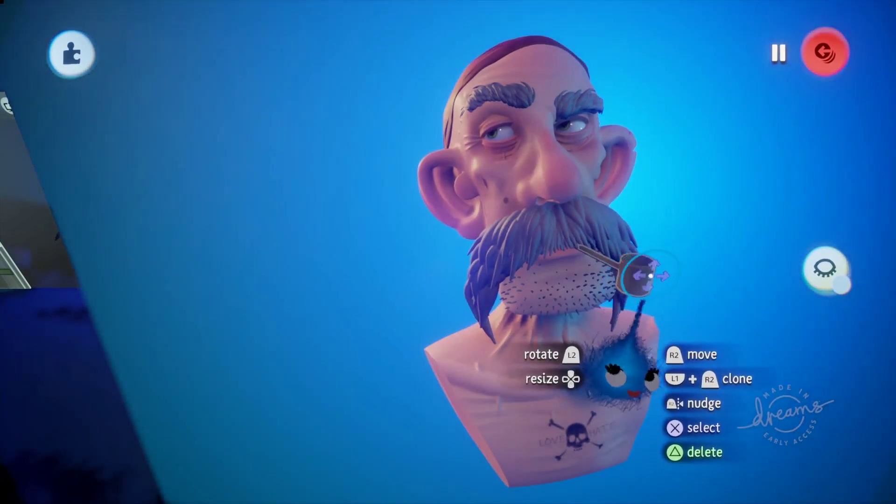
middle_drag(647, 264, 605, 278)
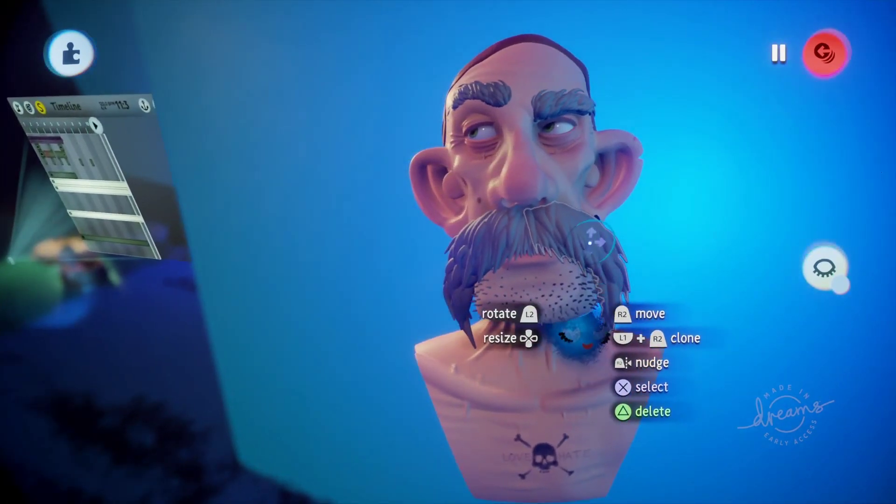
drag(600, 232, 670, 236)
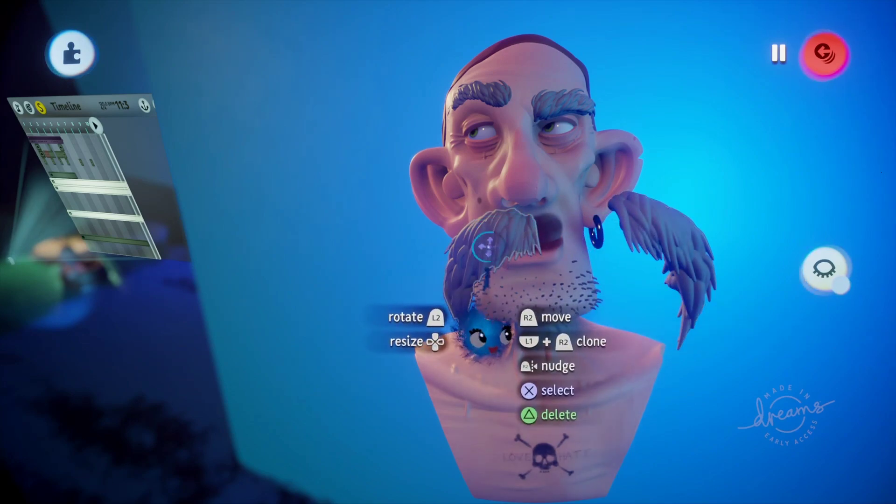
drag(490, 243, 378, 258)
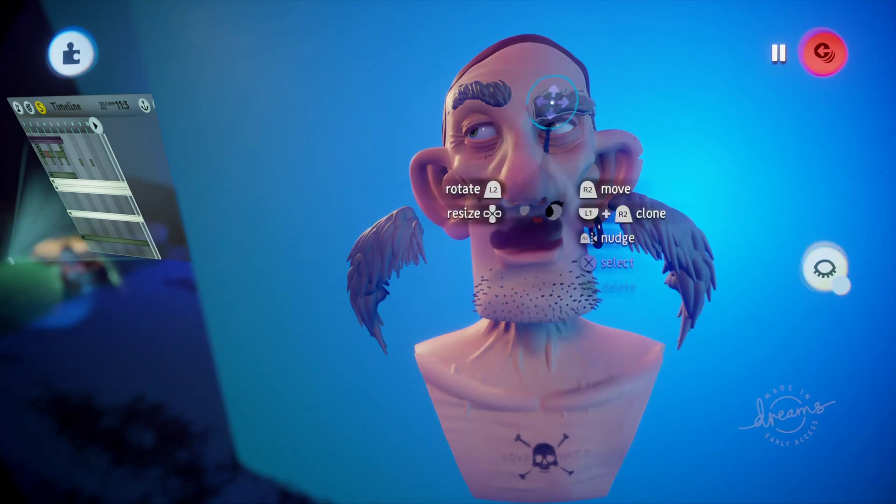
Step: Move both eyebrows and an eyeball off the head, then shift the bust slightly
drag(554, 102, 626, 72)
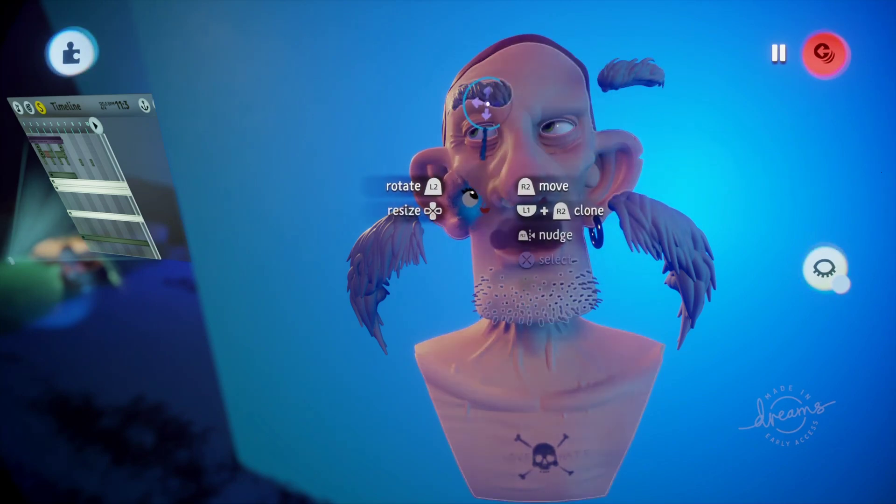
drag(495, 93, 394, 94)
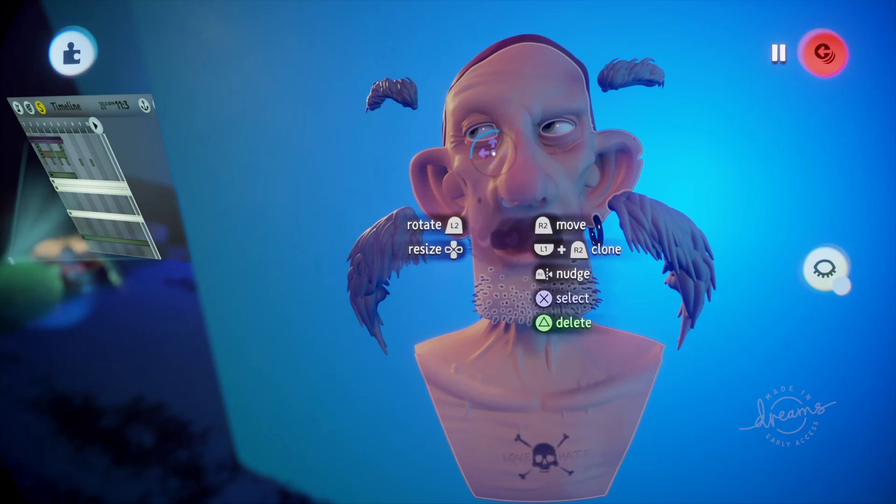
drag(472, 224, 388, 203)
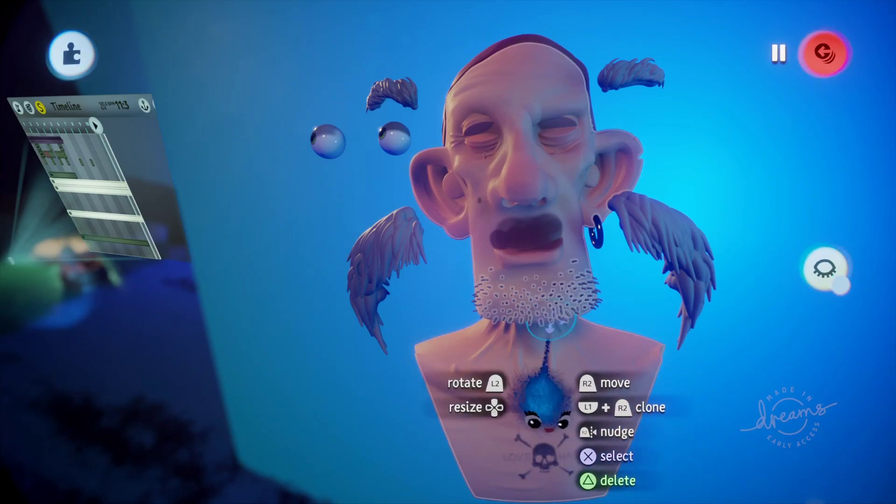
middle_drag(548, 340, 507, 344)
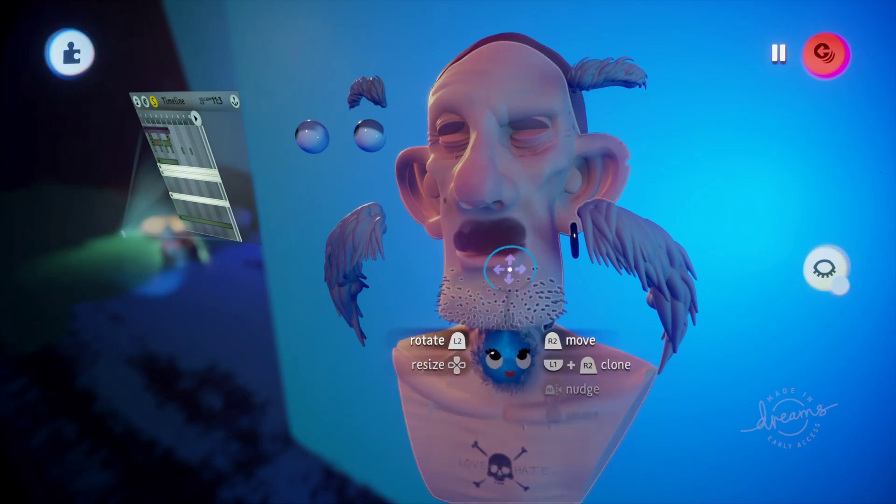
mouse_move(509, 258)
mouse_down()
mouse_move(510, 246)
mouse_move(513, 265)
mouse_up()
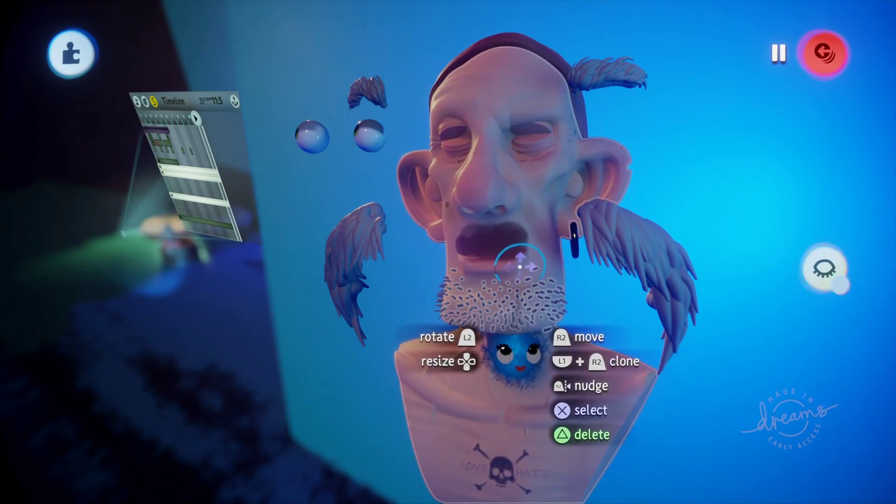
middle_drag(519, 369, 477, 329)
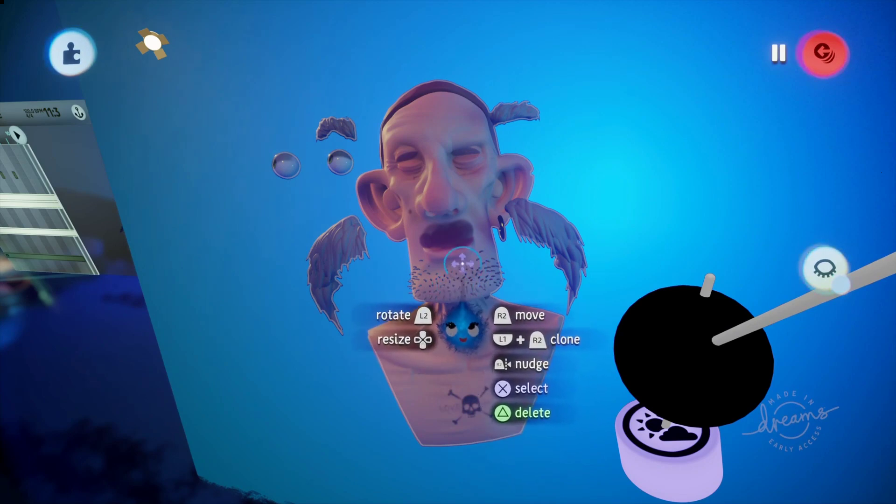
drag(462, 259, 472, 278)
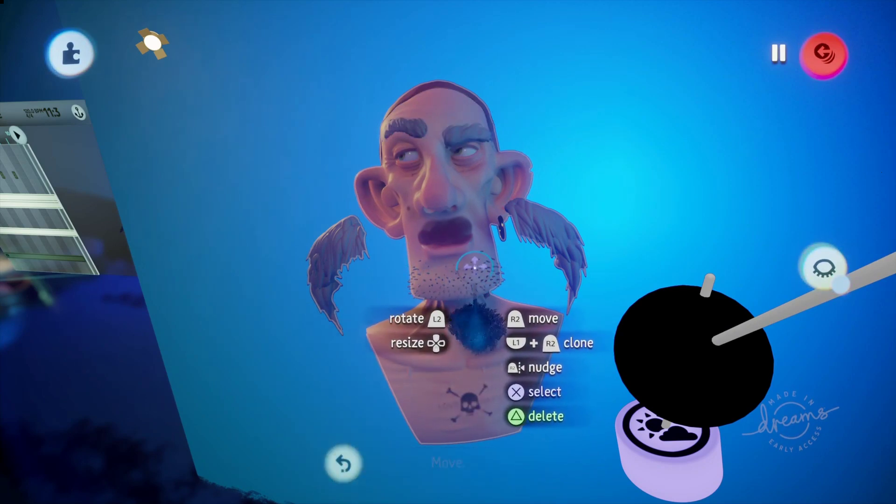
Step: Undo the stamped bust and bring the Timeline canvas back into the centre of view
key(ctrl+z)
key(ctrl+z)
key(ctrl+z)
key(ctrl+z)
key(ctrl+z)
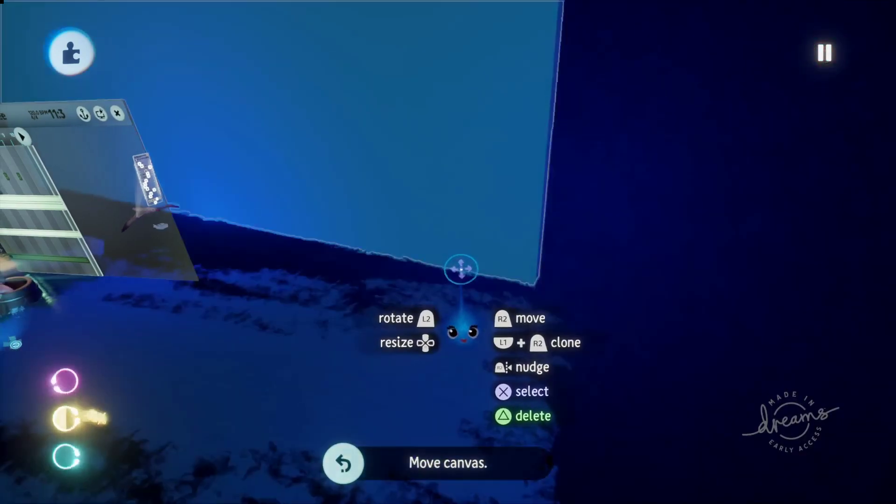
middle_drag(462, 270, 448, 243)
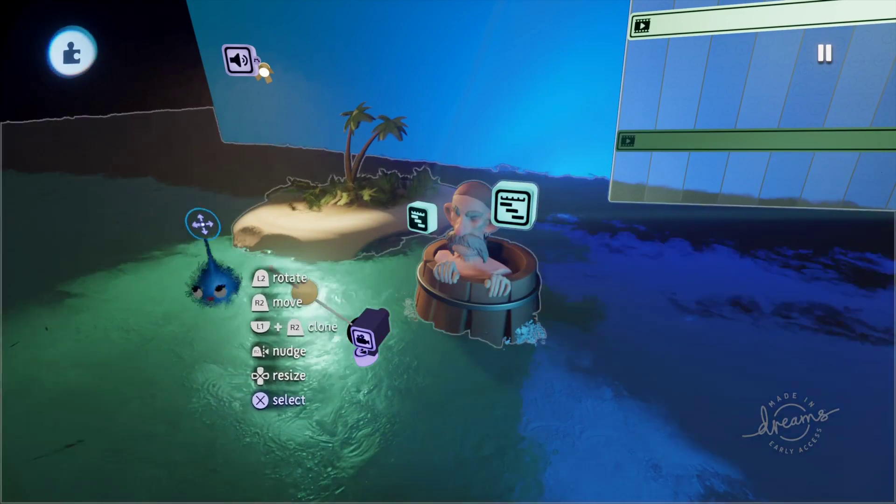
middle_drag(202, 225, 530, 173)
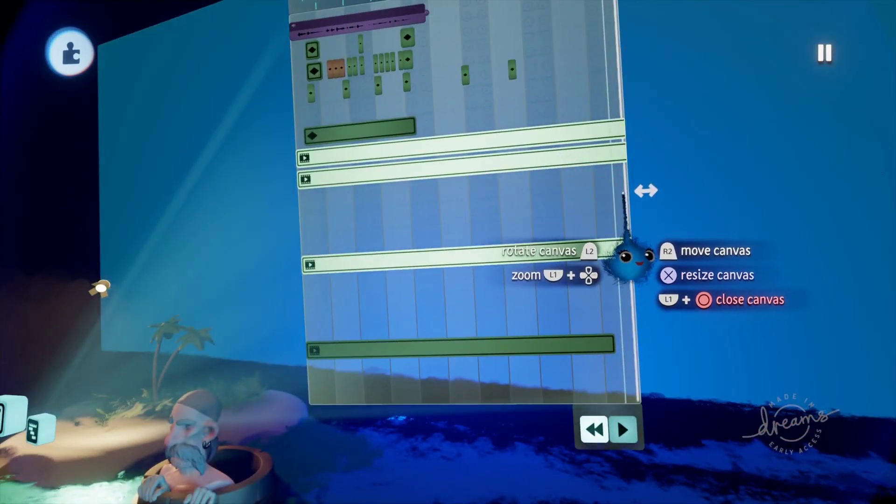
middle_drag(382, 239, 360, 291)
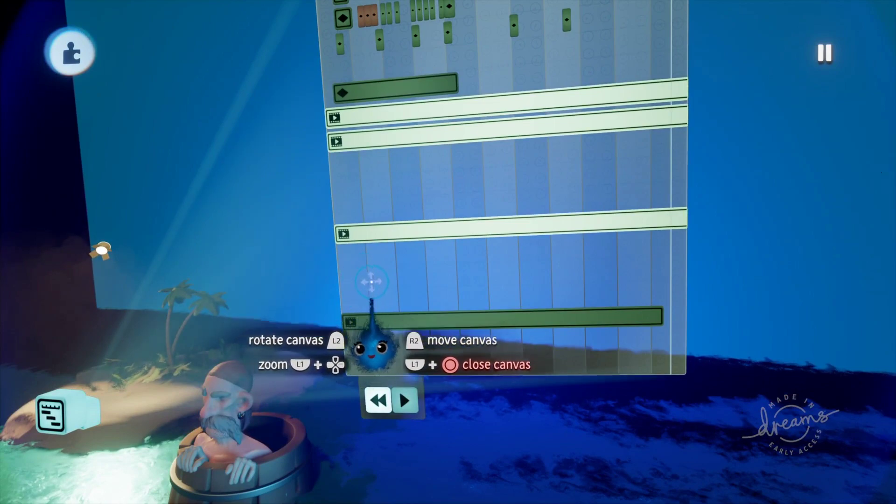
scroll(382, 285, down, 2)
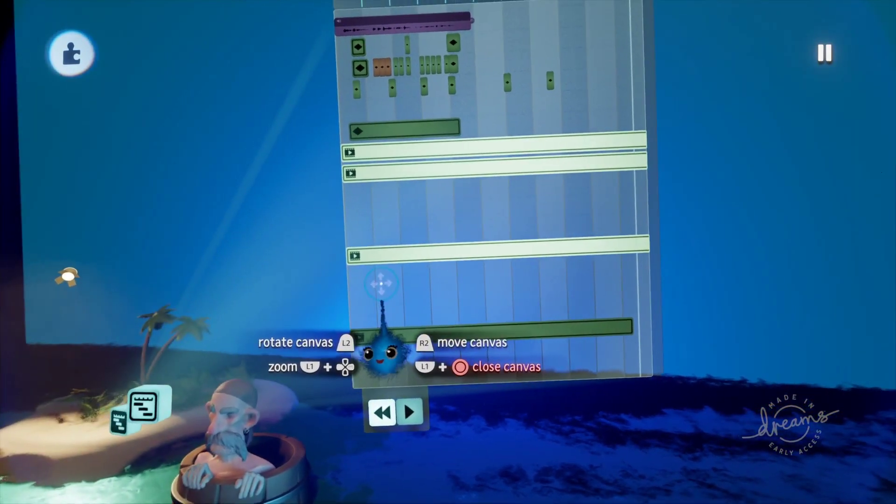
scroll(380, 282, down, 2)
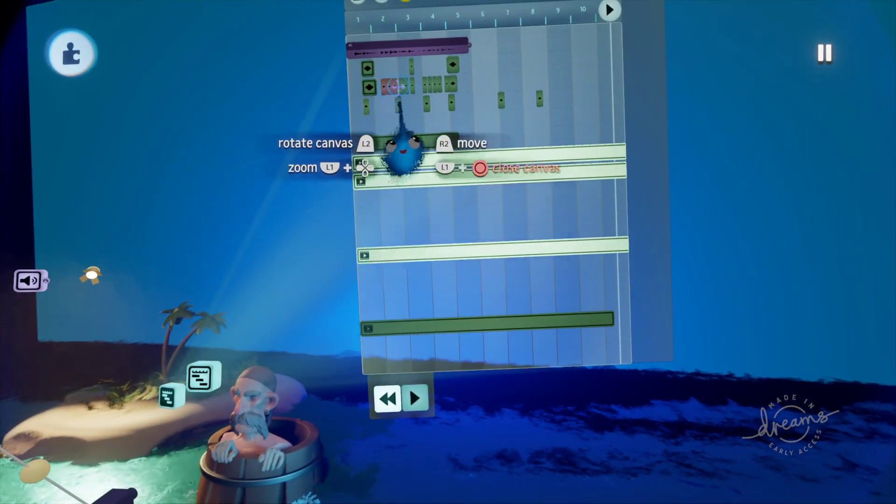
Step: Play the Timeline preview through the voice clip and keyframes to bar 5
click(414, 397)
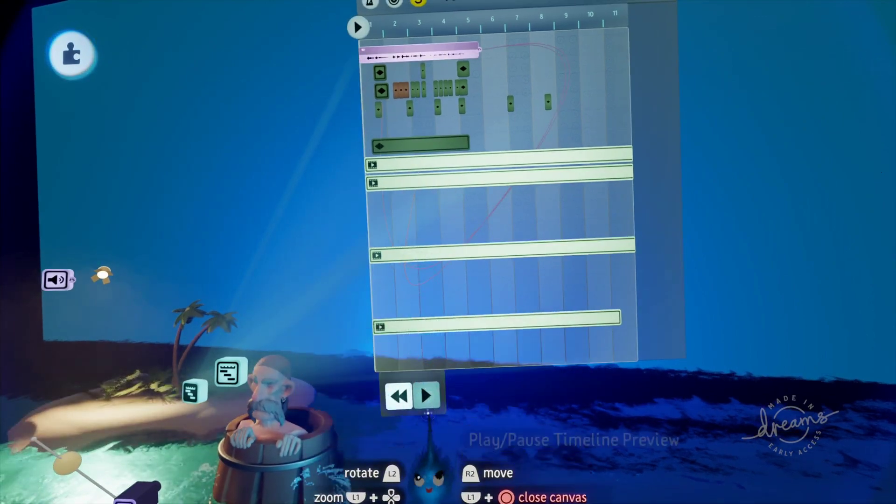
click(426, 396)
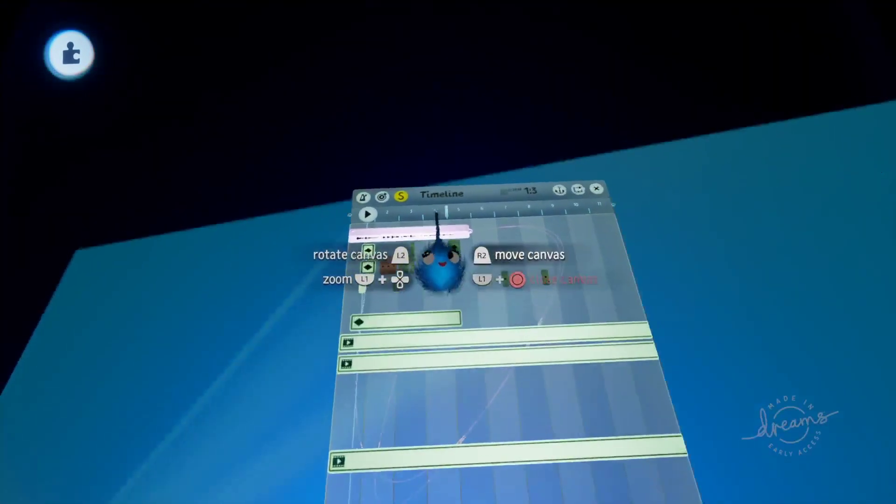
scroll(436, 216, up, 6)
scroll(426, 212, down, 3)
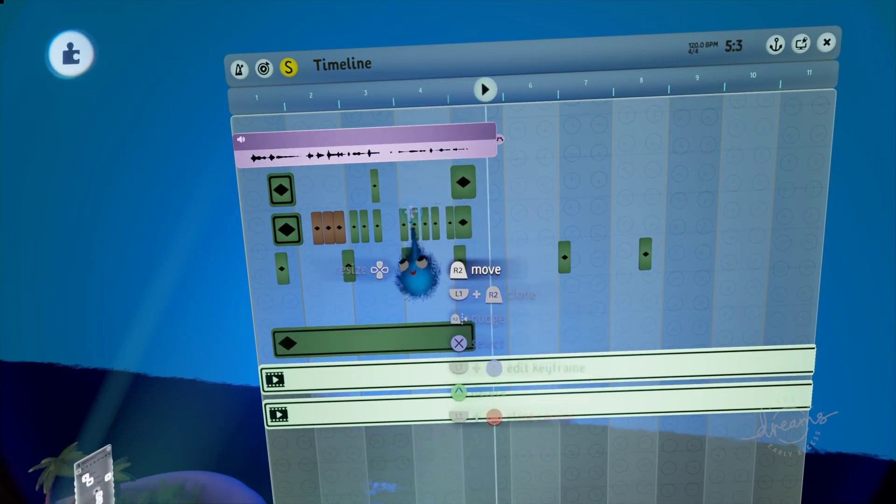
Step: Stop the preview and open the voice Sound clip's Pitch settings
key(space)
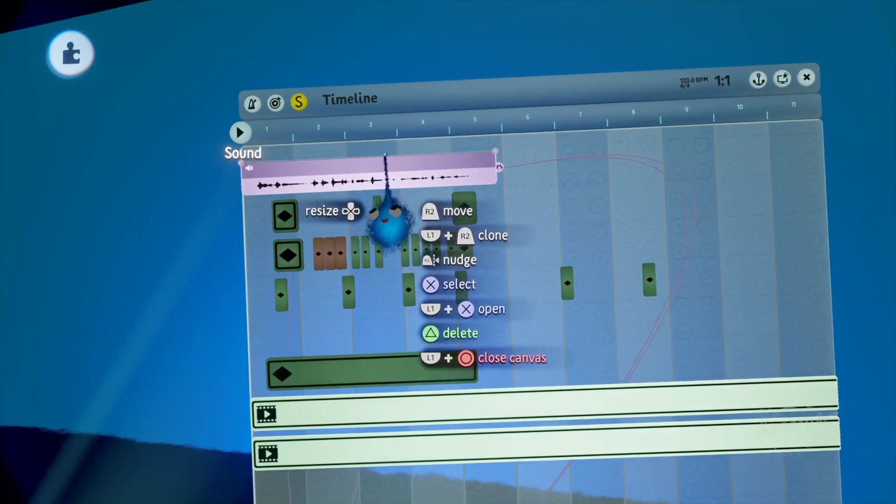
scroll(385, 161, up, 2)
scroll(383, 157, up, 2)
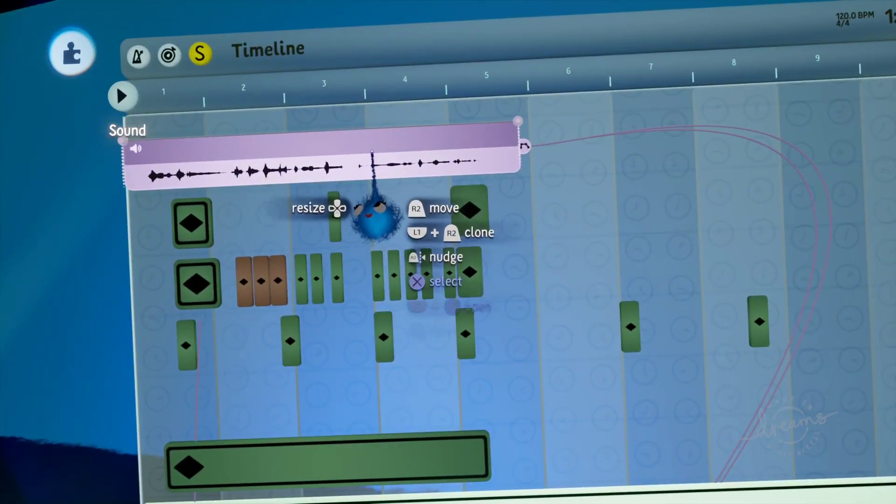
click(372, 142)
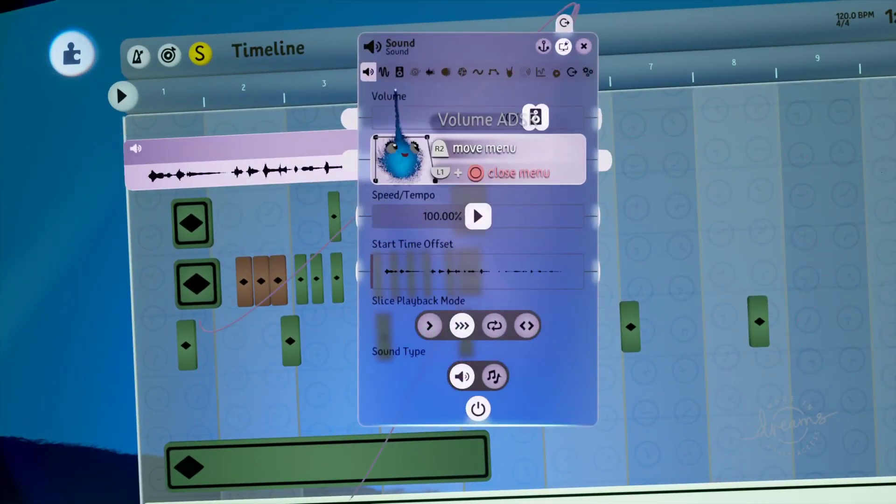
click(384, 73)
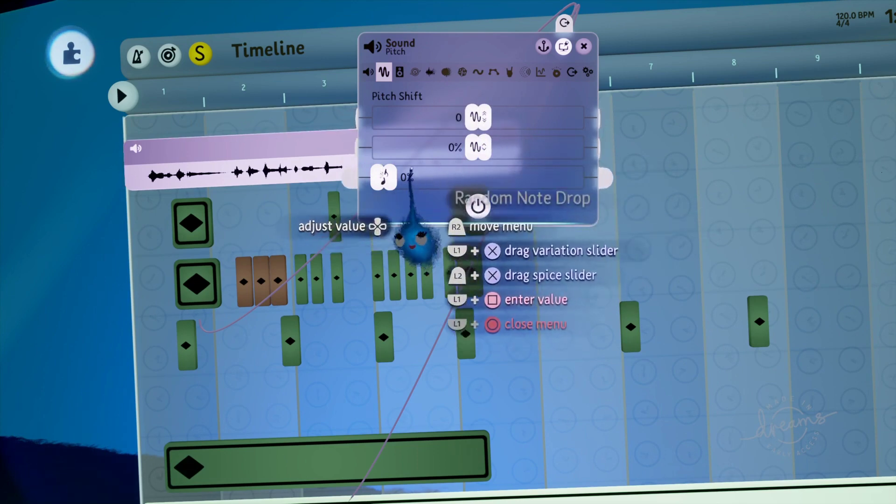
Step: Preview the voice and set the coarse Pitch Shift to -5, moving the panel aside
key(space)
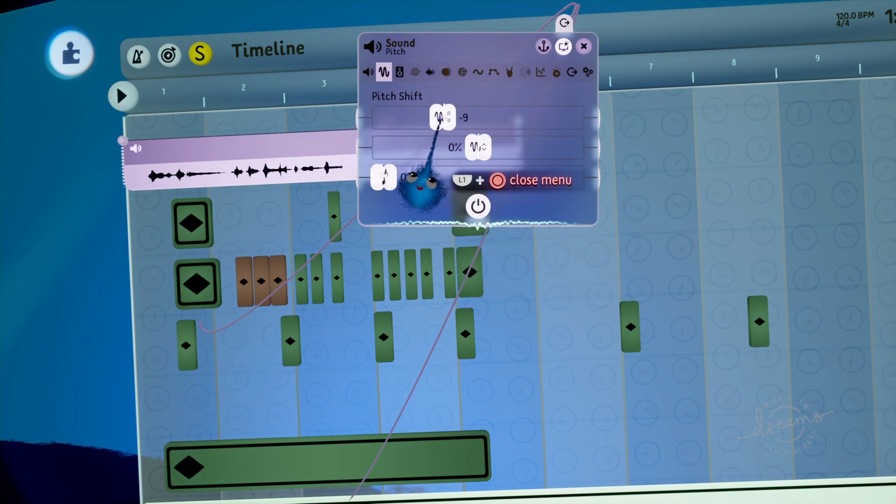
scroll(443, 156, down, 5)
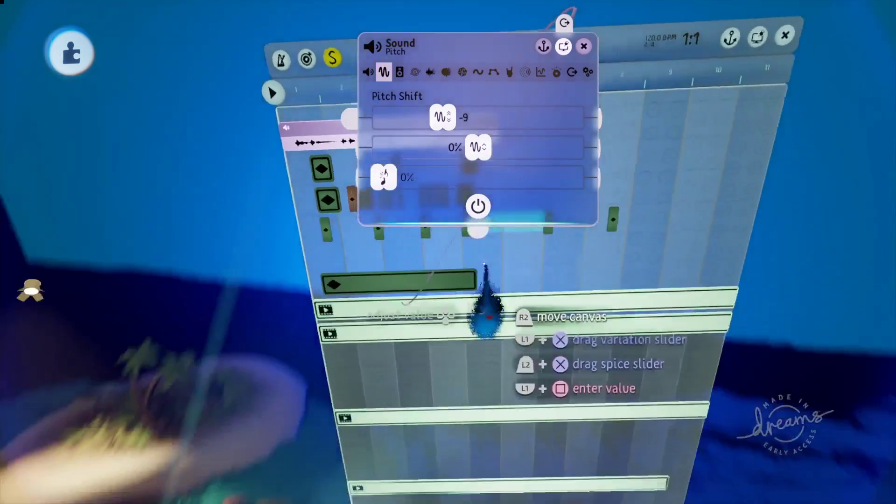
click(491, 469)
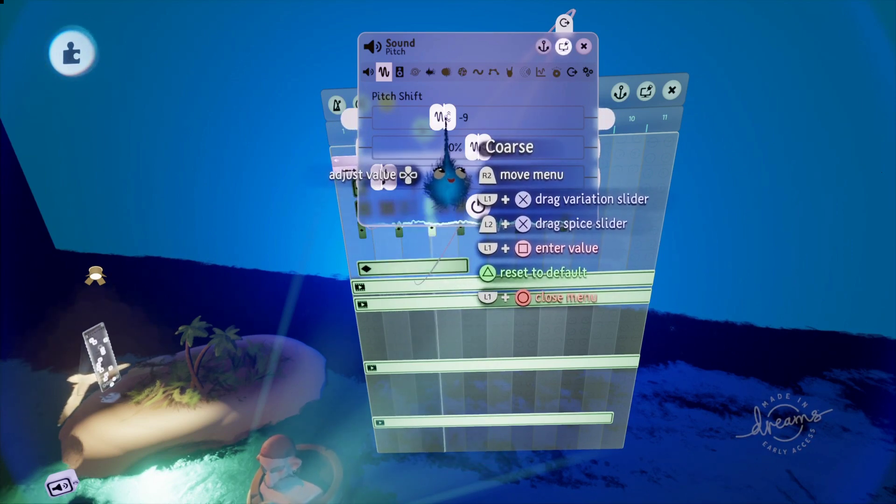
drag(444, 117, 447, 120)
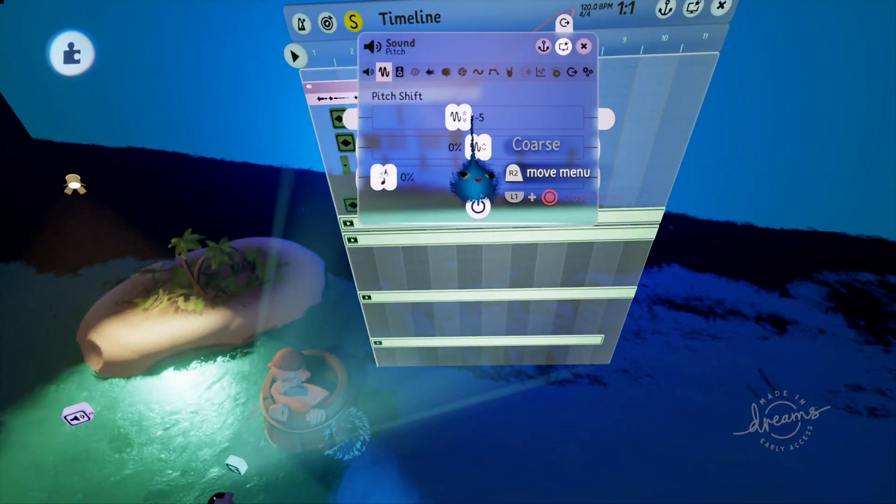
drag(451, 116, 579, 126)
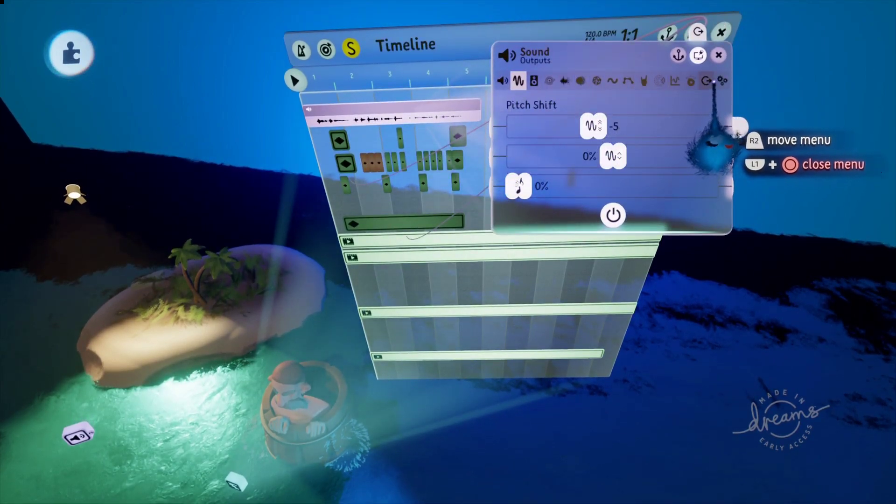
Step: View the Sound's Outputs tab, reposition and unpin the tweak menu, then close it
click(722, 81)
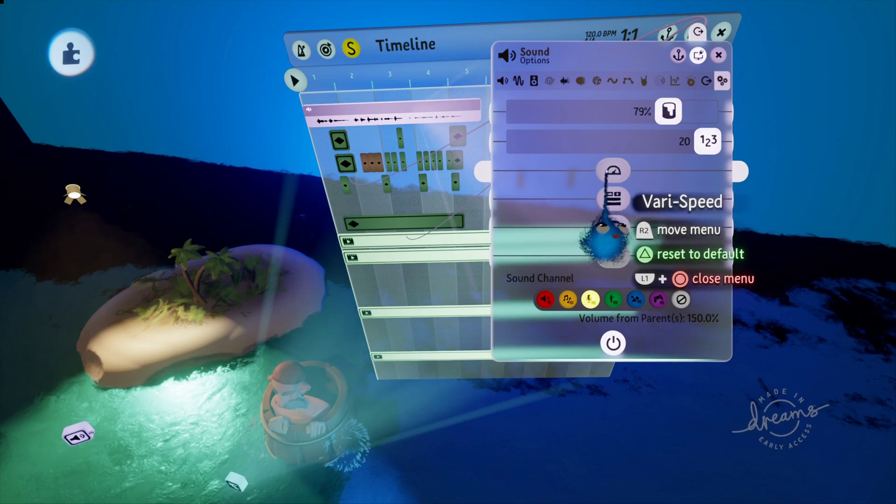
drag(581, 133, 683, 144)
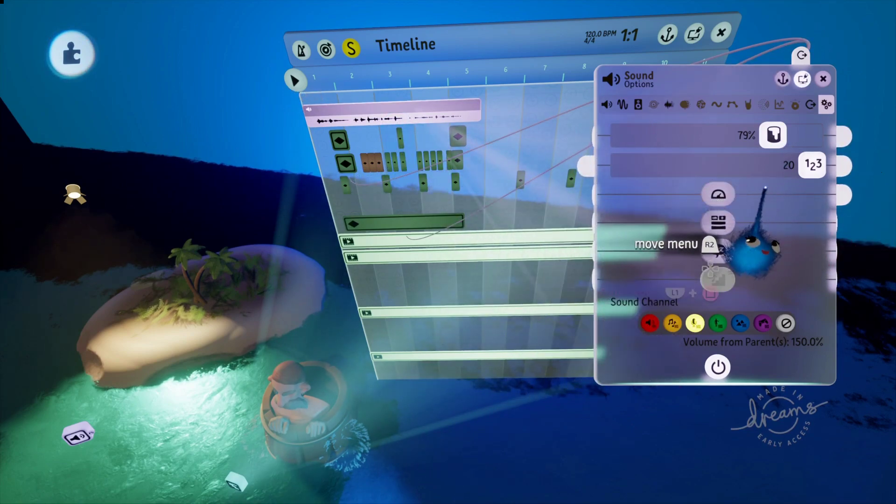
drag(744, 278, 677, 255)
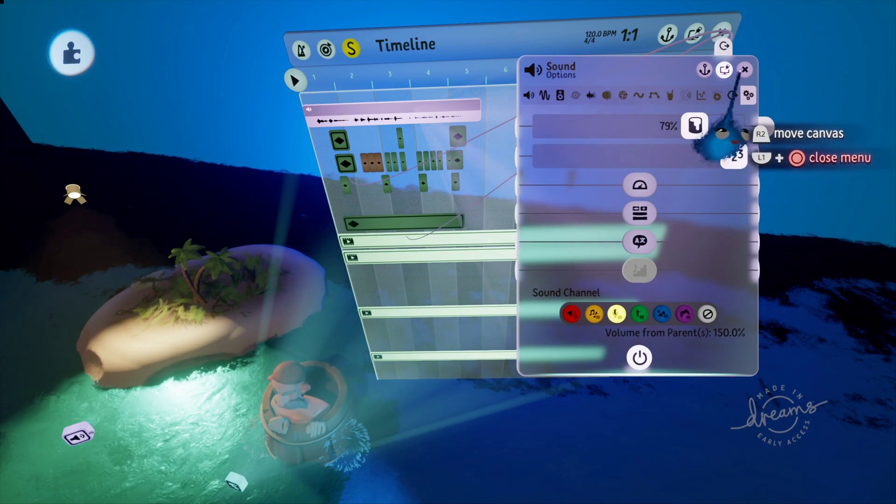
click(725, 70)
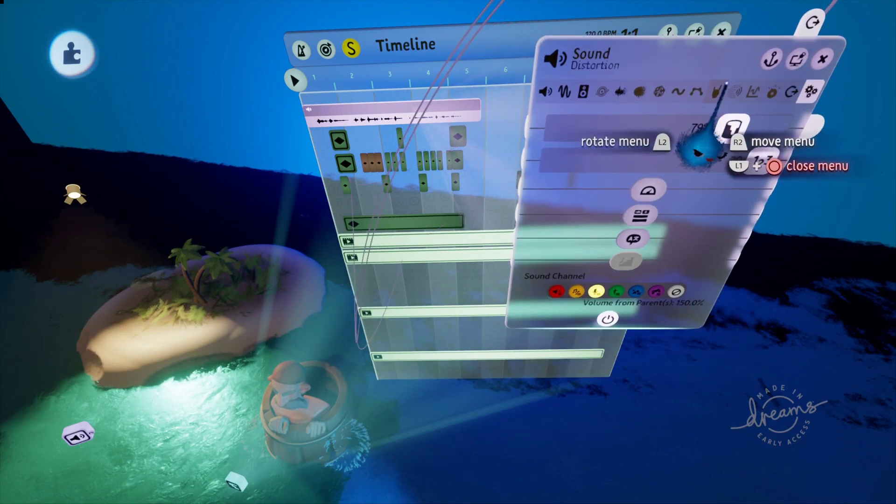
click(823, 60)
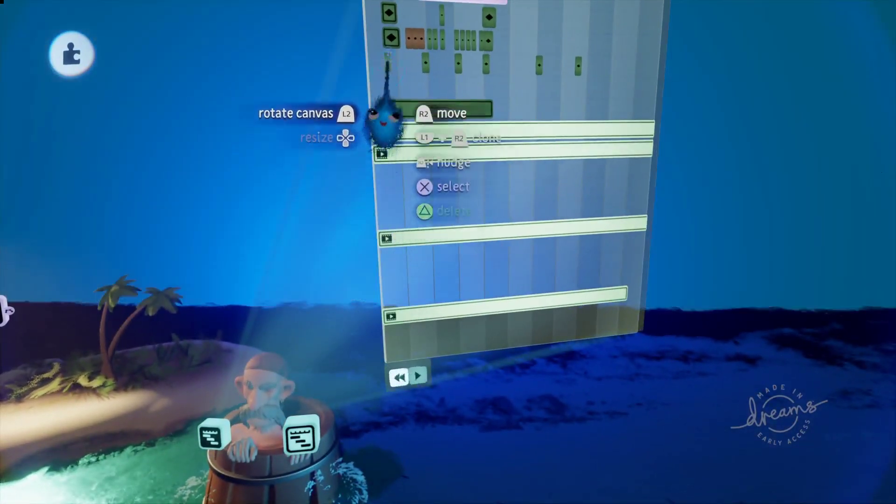
click(388, 12)
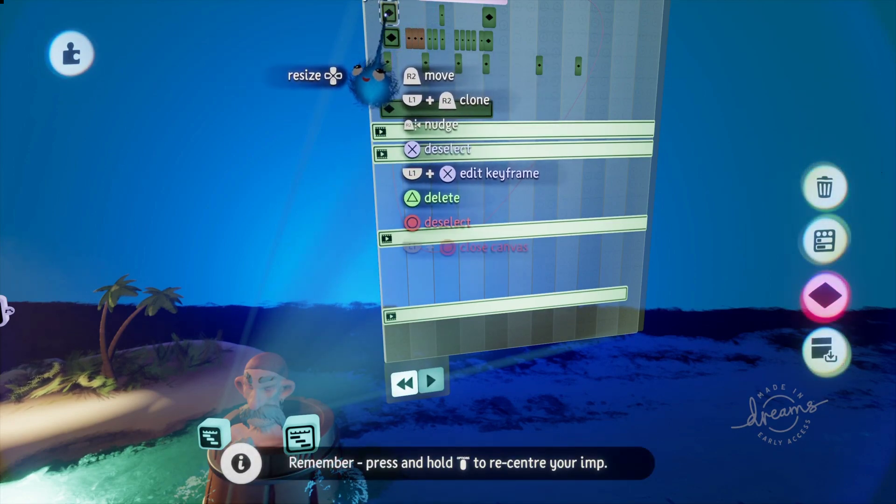
key(Escape)
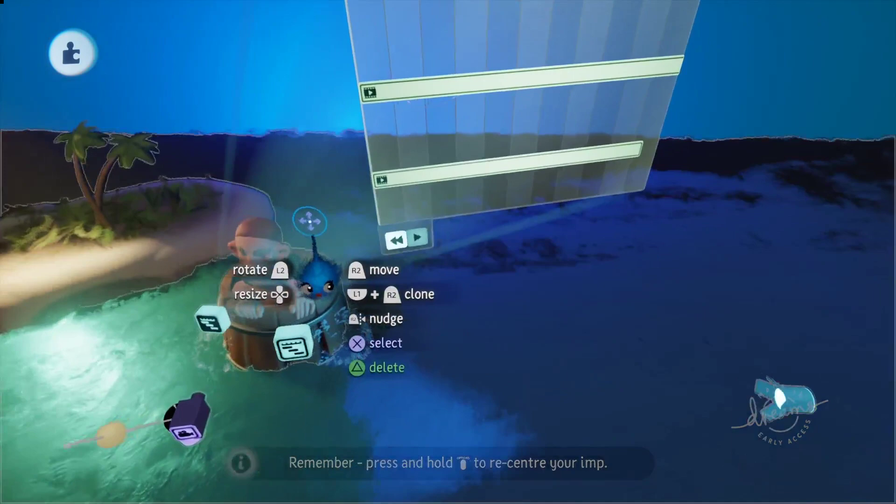
middle_drag(309, 222, 280, 242)
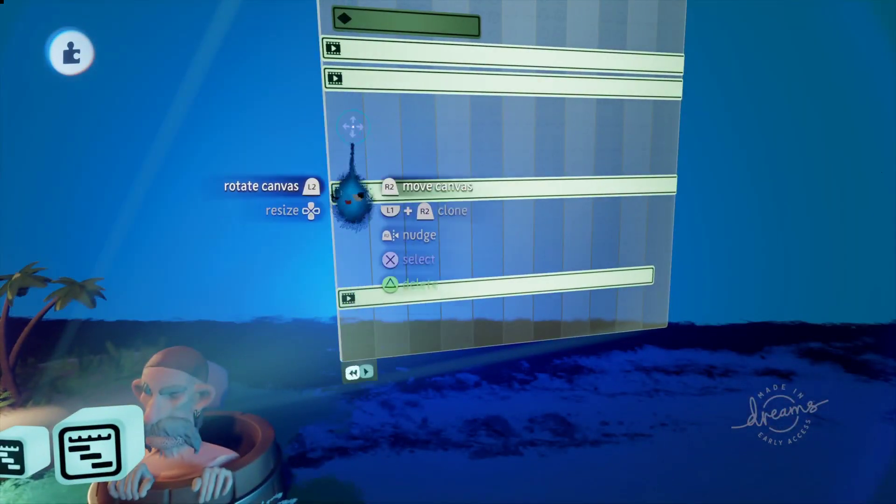
scroll(353, 126, down, 5)
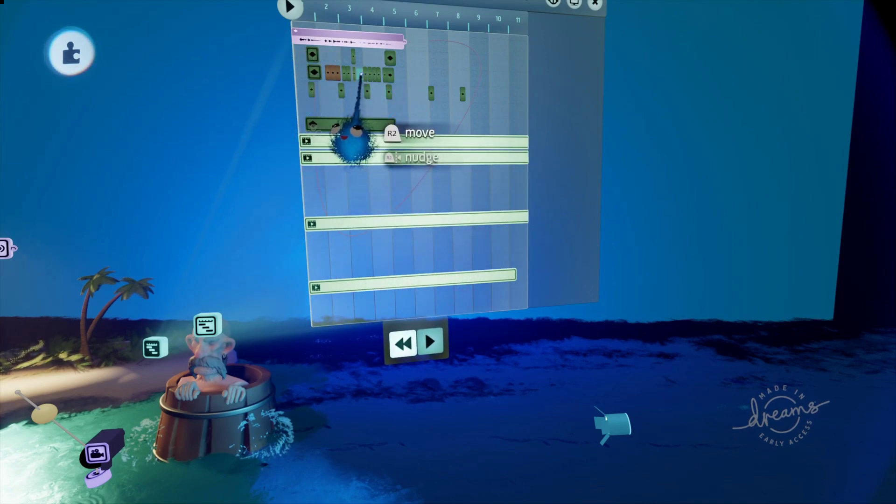
click(310, 134)
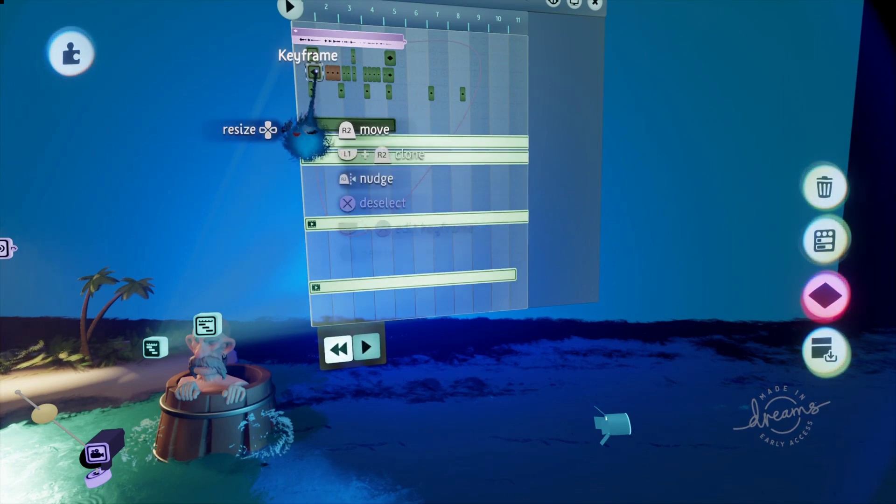
click(308, 136)
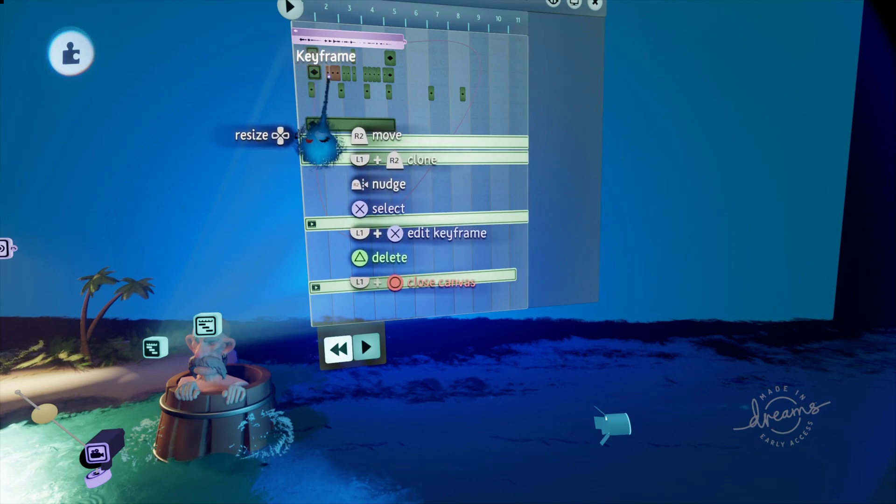
click(321, 143)
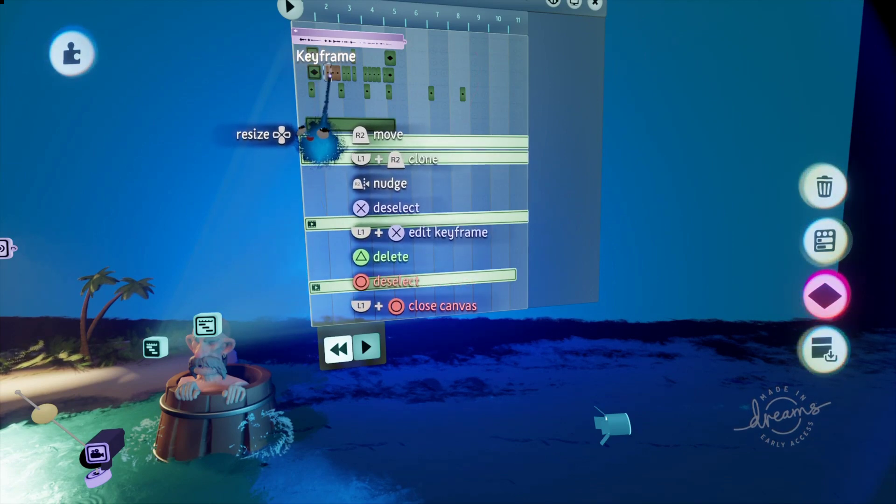
click(320, 138)
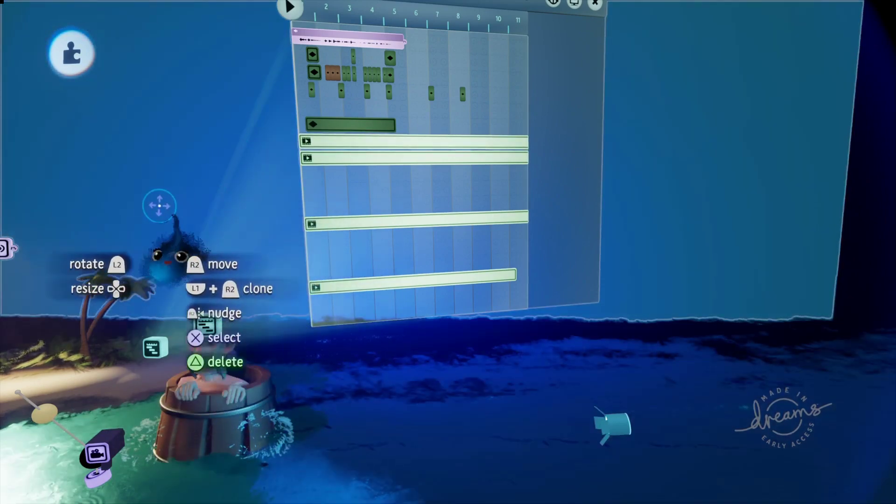
scroll(210, 297, up, 3)
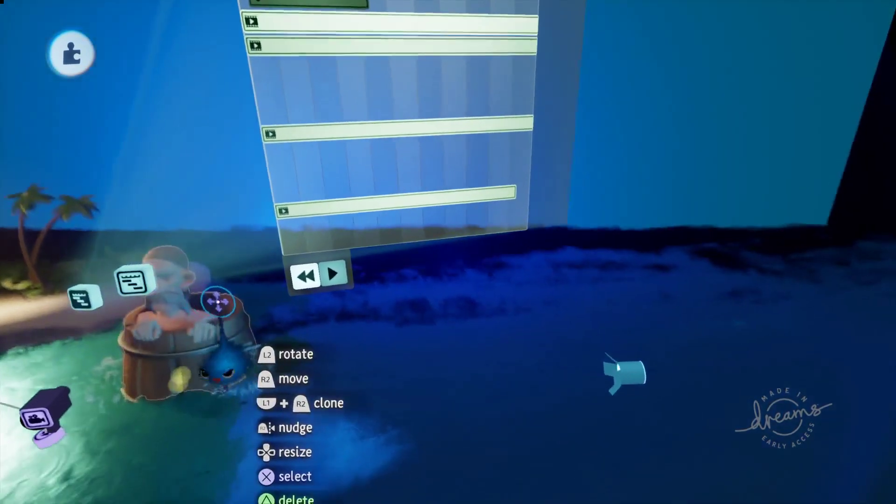
scroll(210, 293, up, 3)
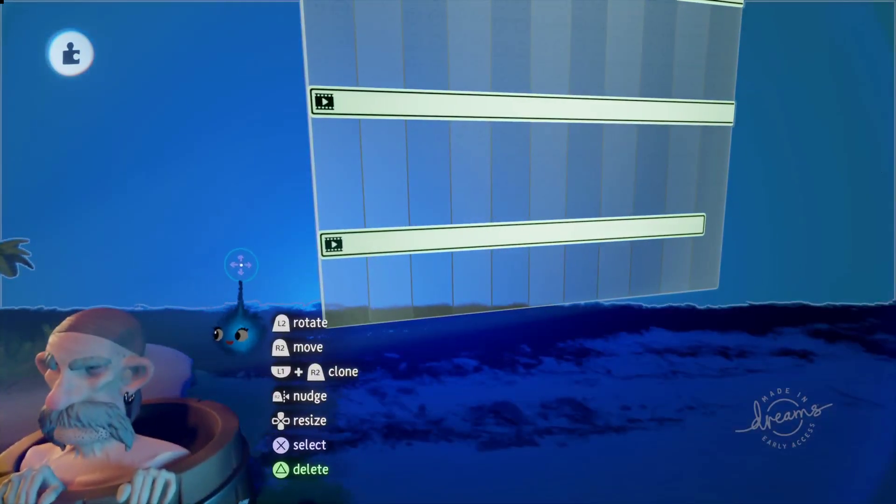
scroll(245, 238, down, 4)
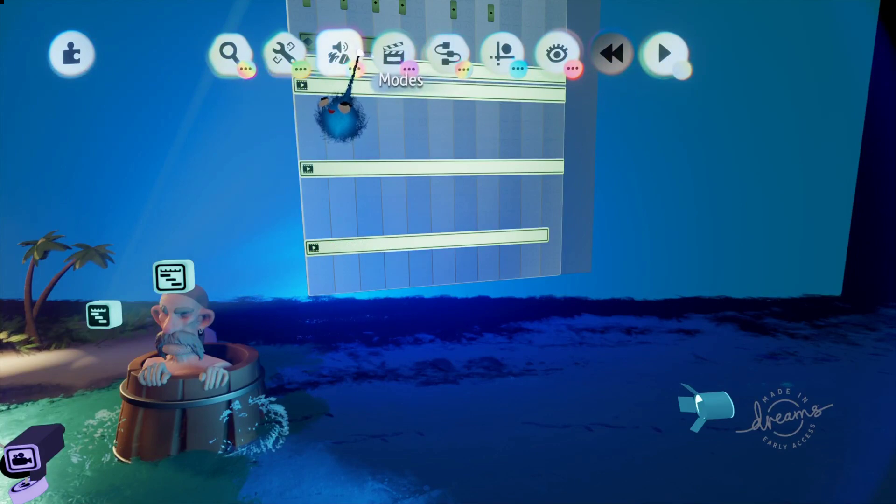
Step: Paint a pink stroke in the sky, exit paint mode, and move the shape left
click(347, 52)
click(290, 105)
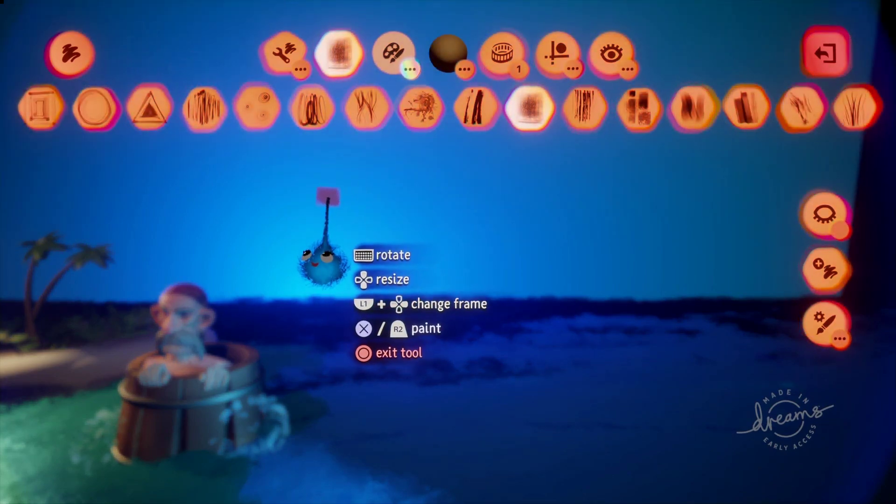
mouse_move(322, 264)
mouse_down()
mouse_move(365, 255)
mouse_move(380, 278)
mouse_up()
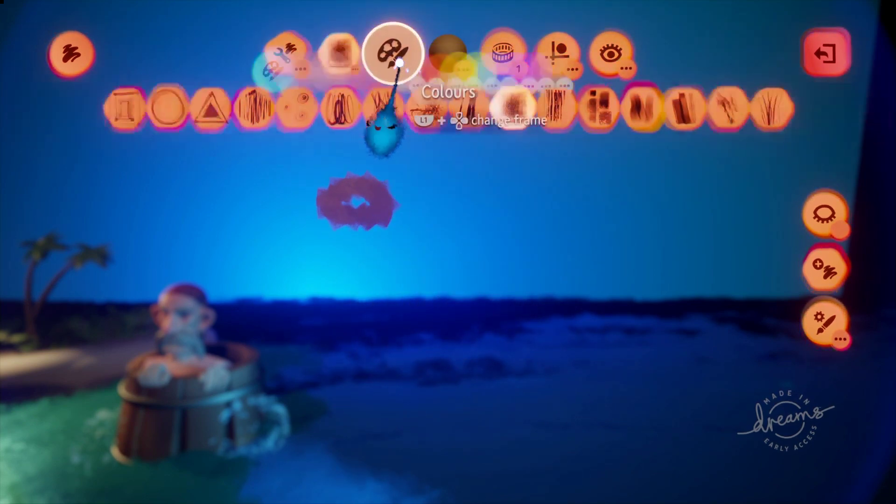
click(394, 54)
click(367, 106)
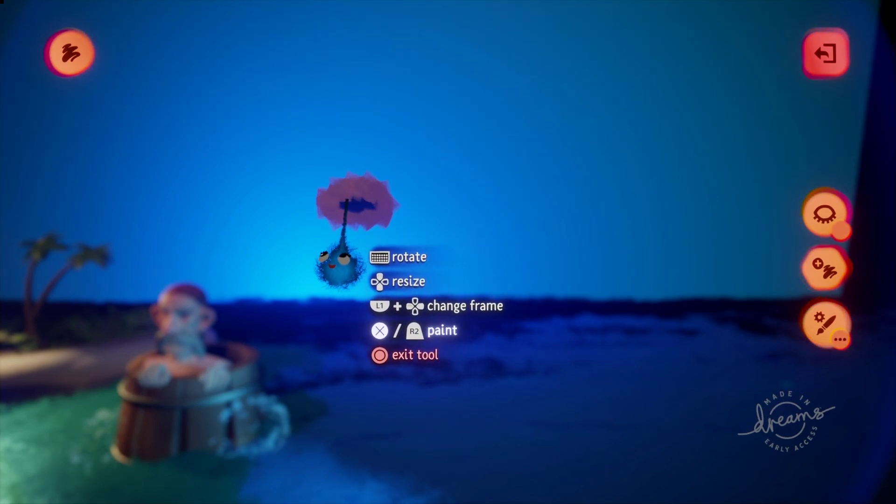
key(Escape)
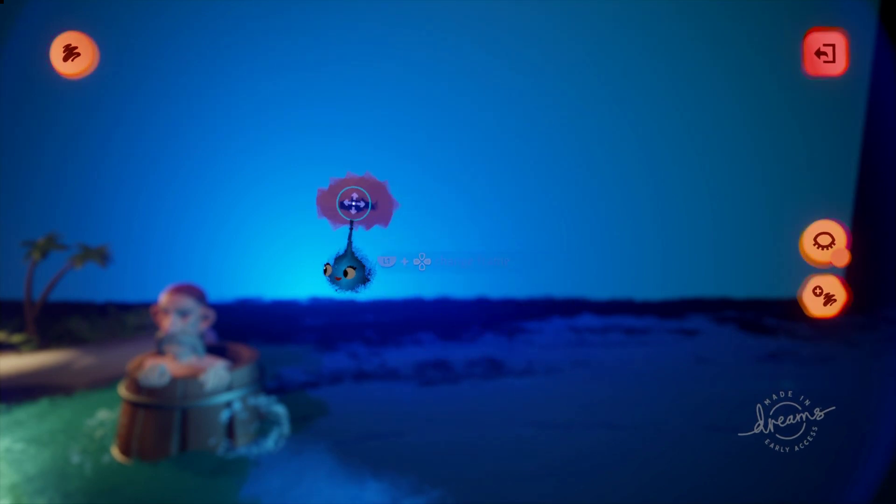
key(Escape)
mouse_move(357, 202)
mouse_down()
mouse_move(239, 191)
mouse_move(228, 216)
mouse_move(241, 220)
mouse_up()
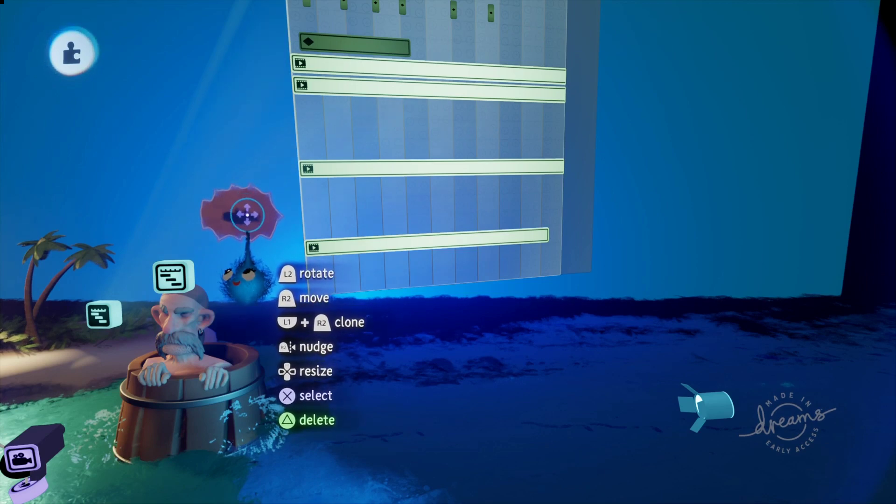
Step: Drop the red painting's coat Opacity to 0%, restore it to 100%, and close the menu
right_click(241, 213)
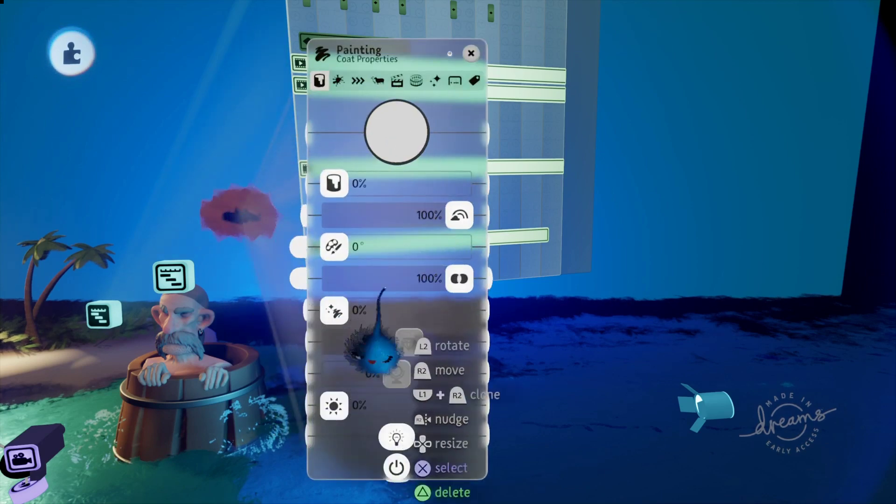
drag(462, 299, 259, 356)
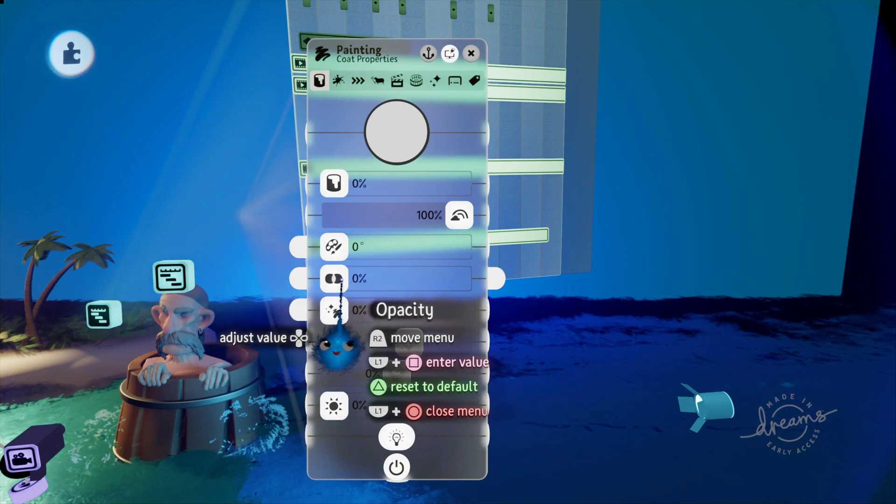
mouse_move(343, 346)
mouse_down()
mouse_move(480, 350)
mouse_move(467, 347)
mouse_up()
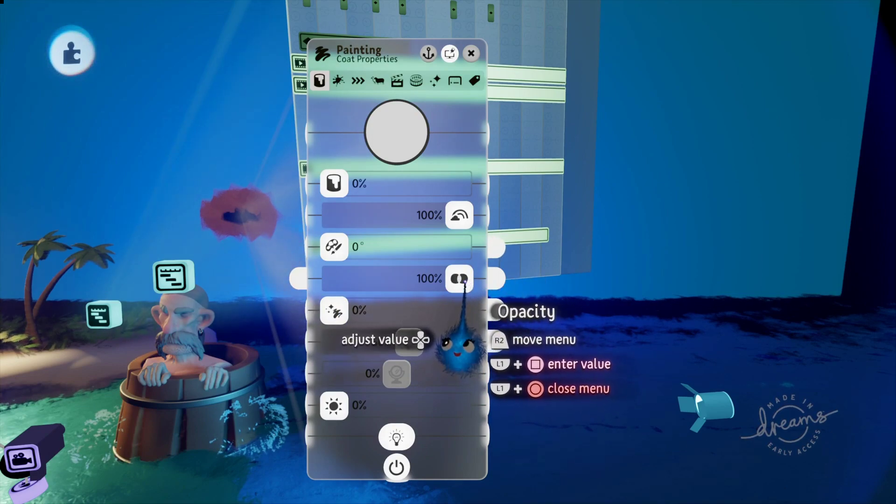
click(471, 54)
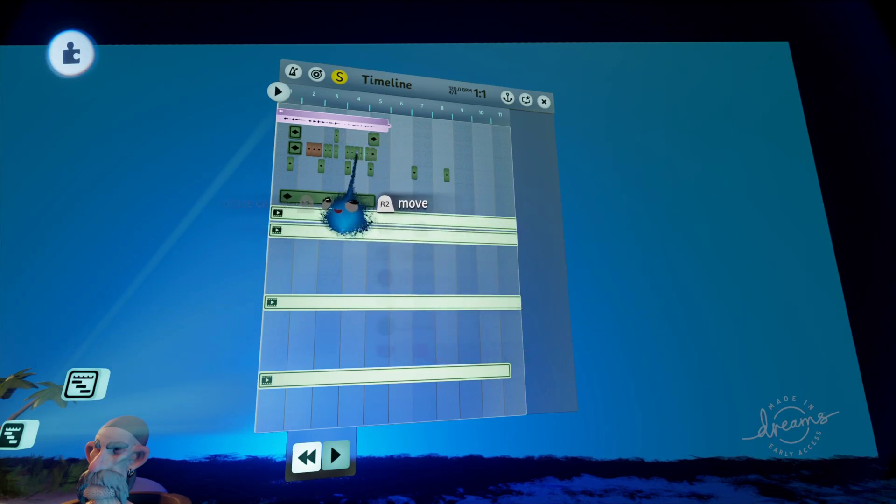
Step: Select the Blink keyframe and drag the third-row clip slightly earlier
click(291, 162)
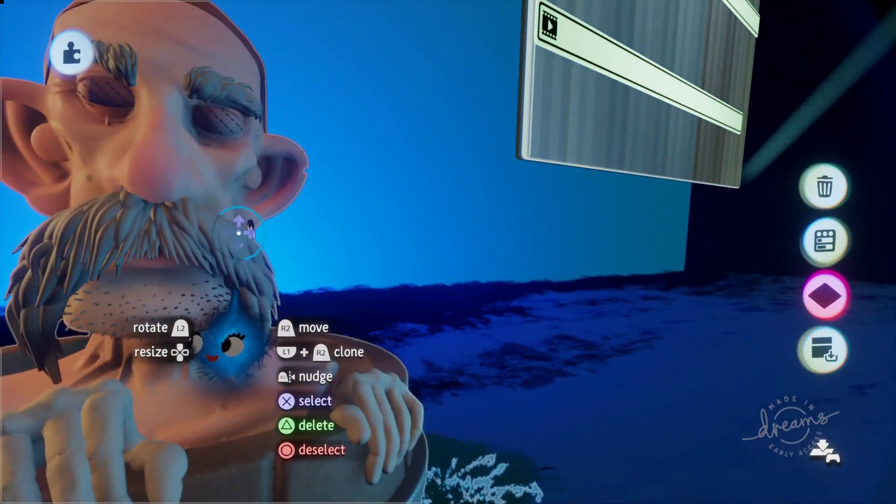
middle_drag(239, 232, 290, 198)
scroll(289, 197, down, 5)
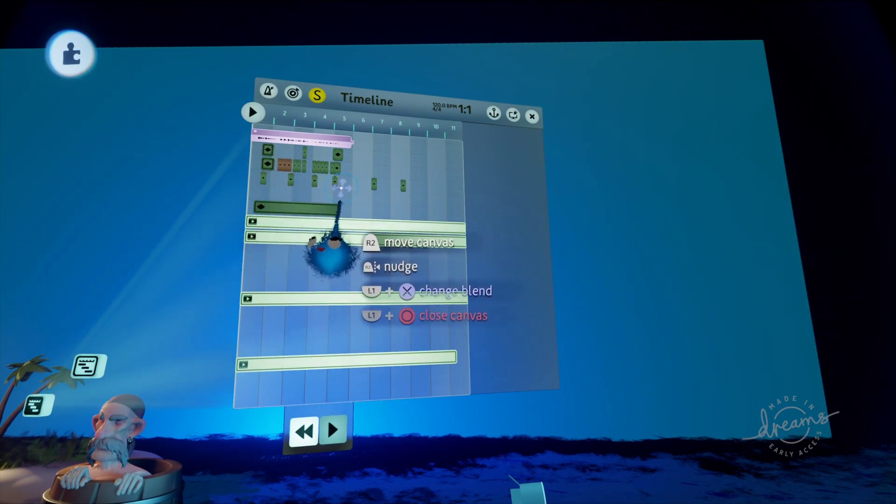
drag(297, 186, 286, 184)
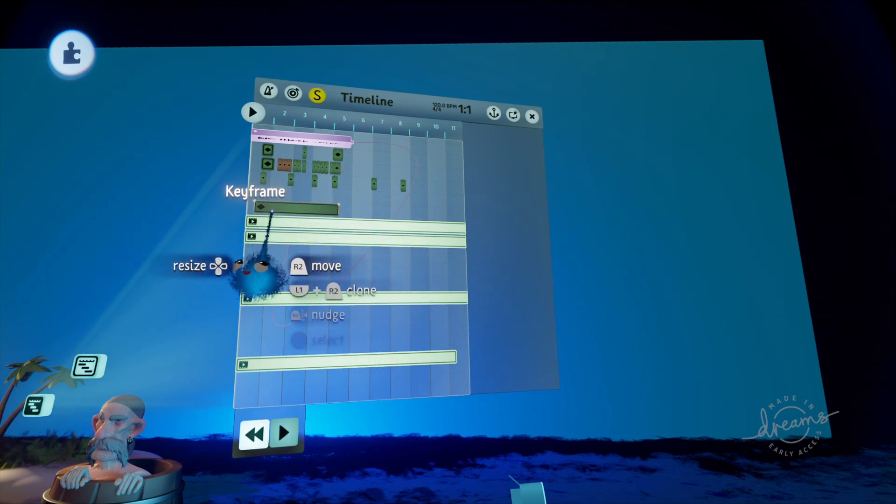
Step: Select and deselect the Keyframe clip on the Timeline
click(271, 208)
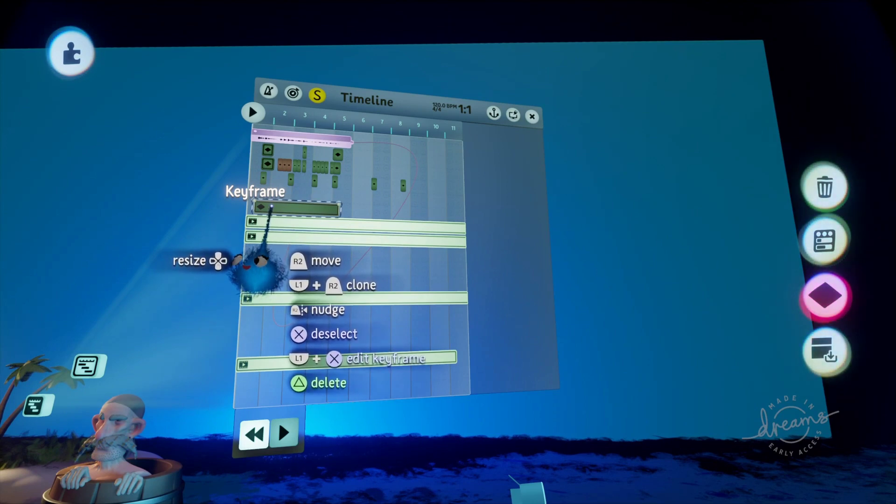
click(270, 207)
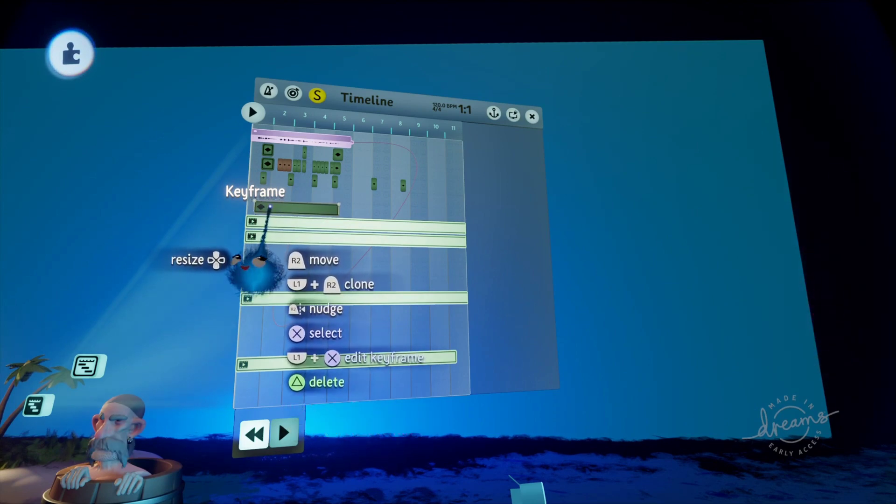
click(270, 207)
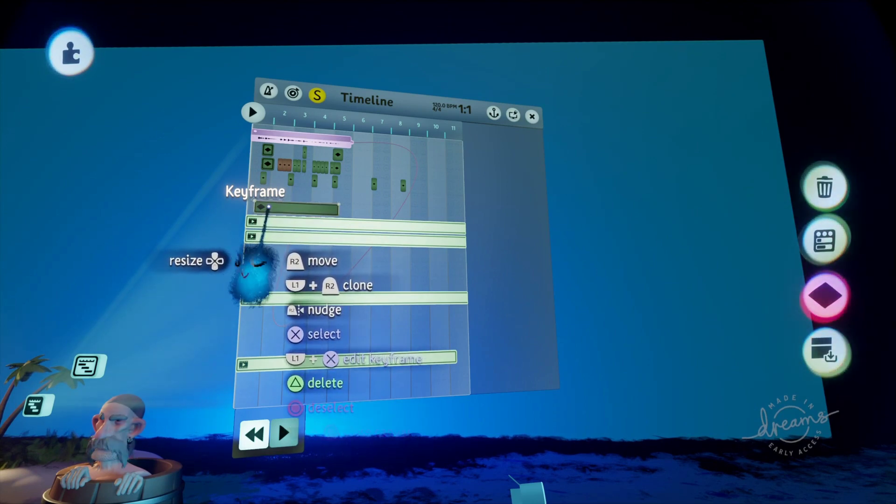
scroll(261, 259, down, 3)
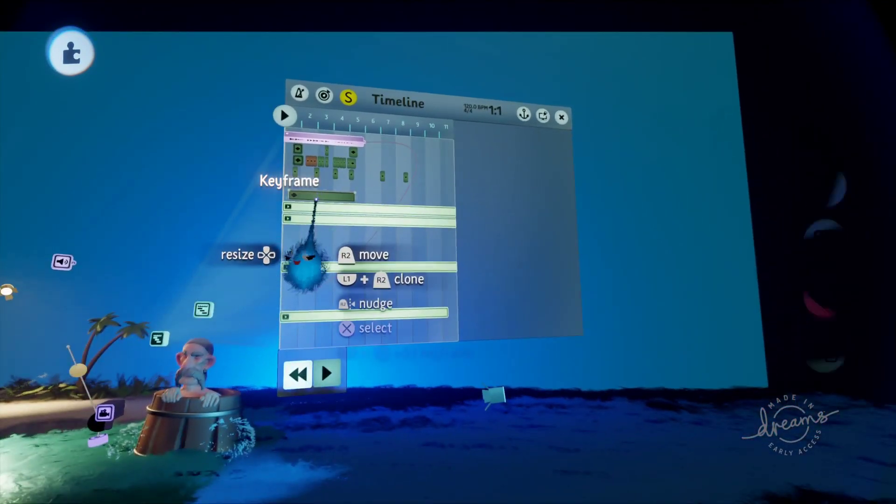
click(316, 200)
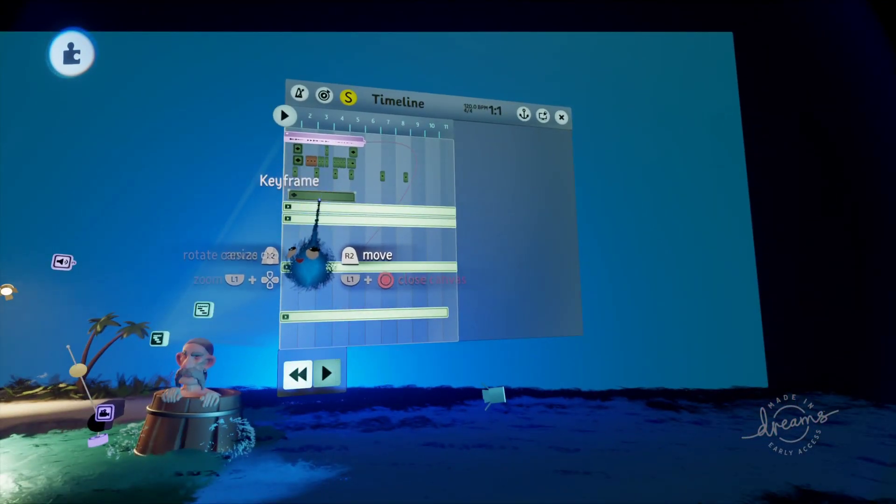
scroll(308, 198, up, 3)
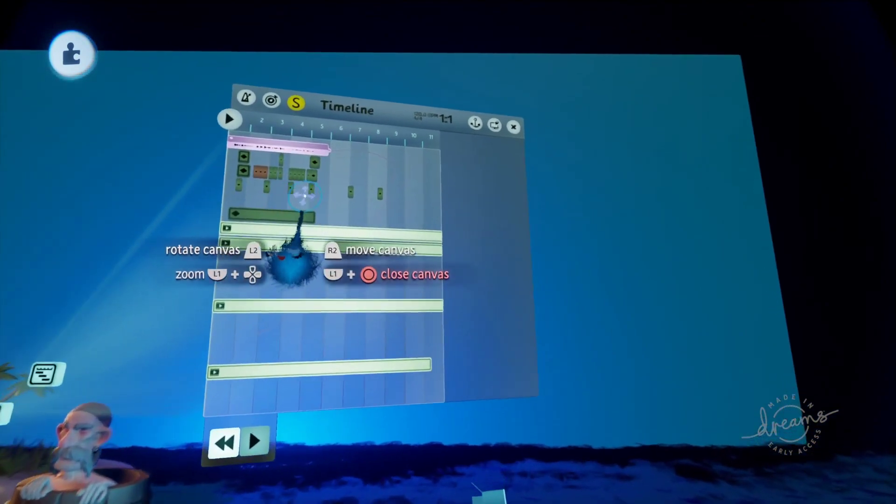
scroll(305, 196, up, 2)
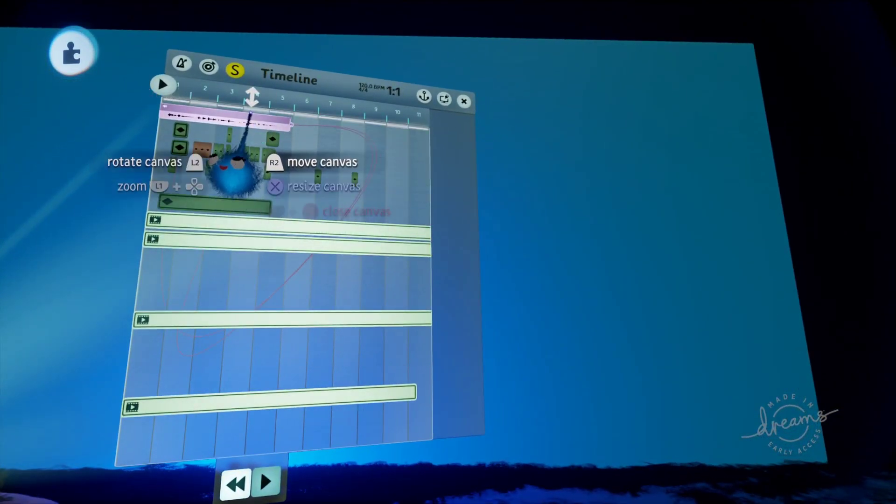
Step: Drag a wire out from the sound clip's Envelope output under Outputs, then close its settings
click(246, 120)
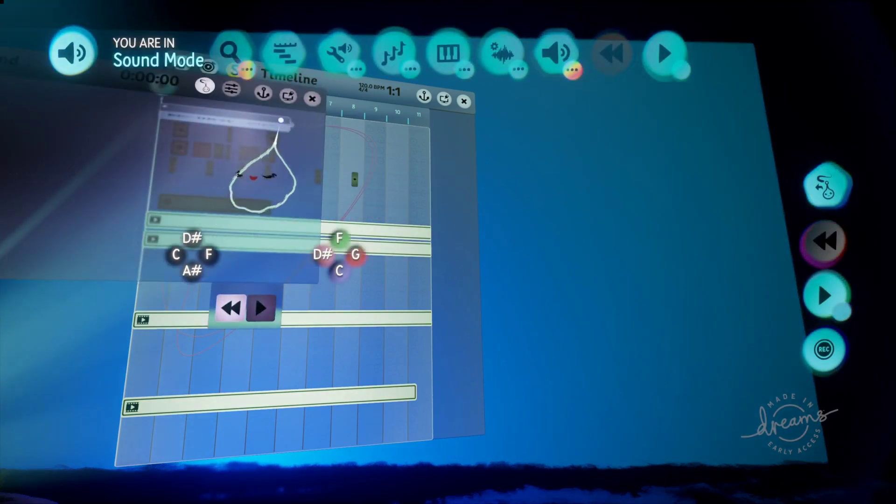
click(312, 99)
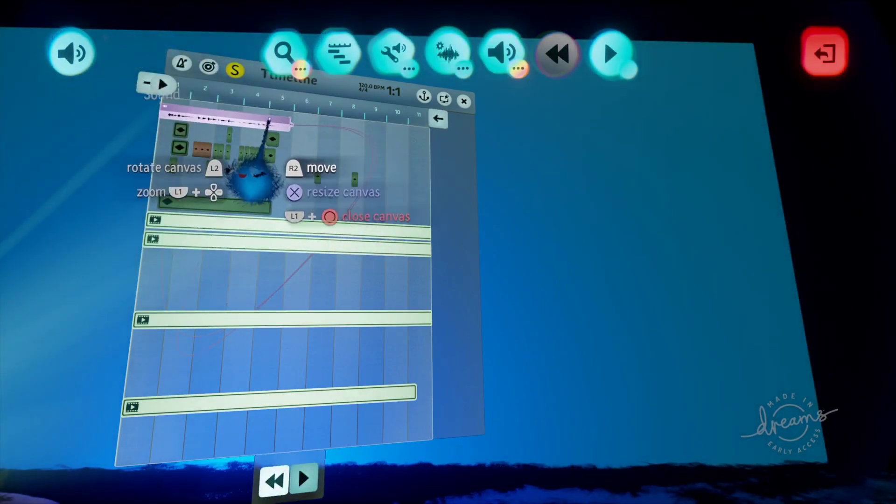
click(262, 121)
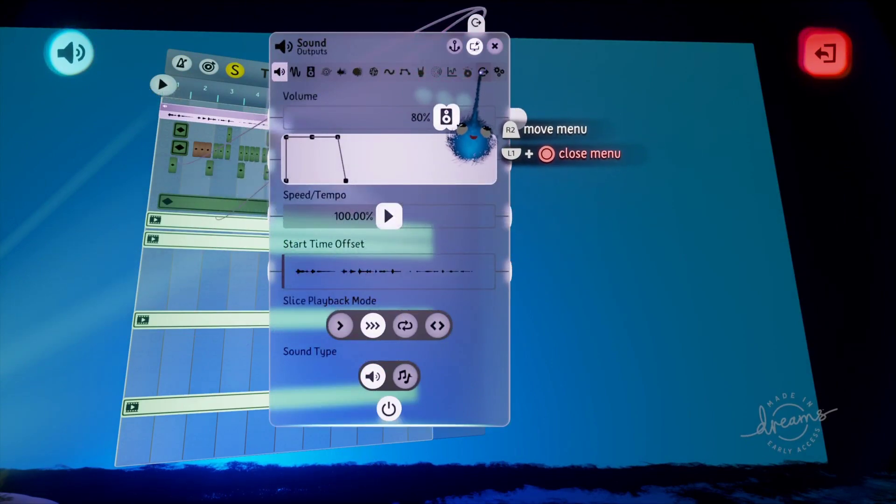
click(484, 72)
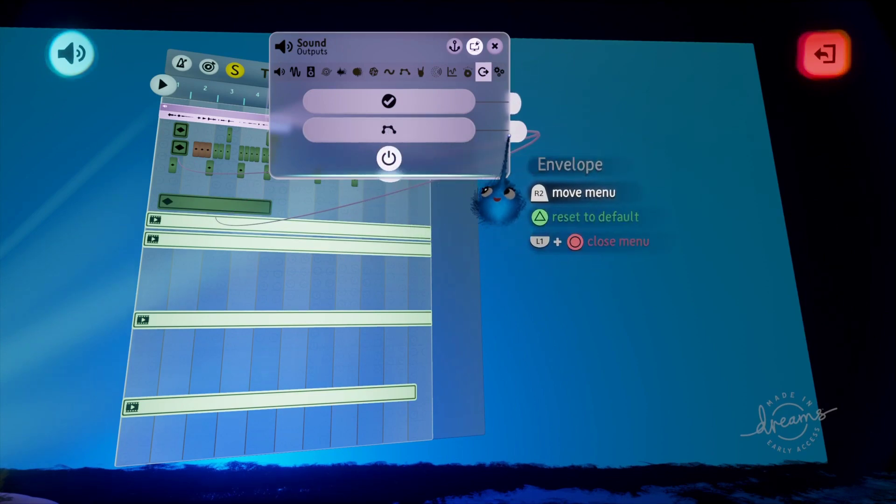
drag(522, 134, 530, 137)
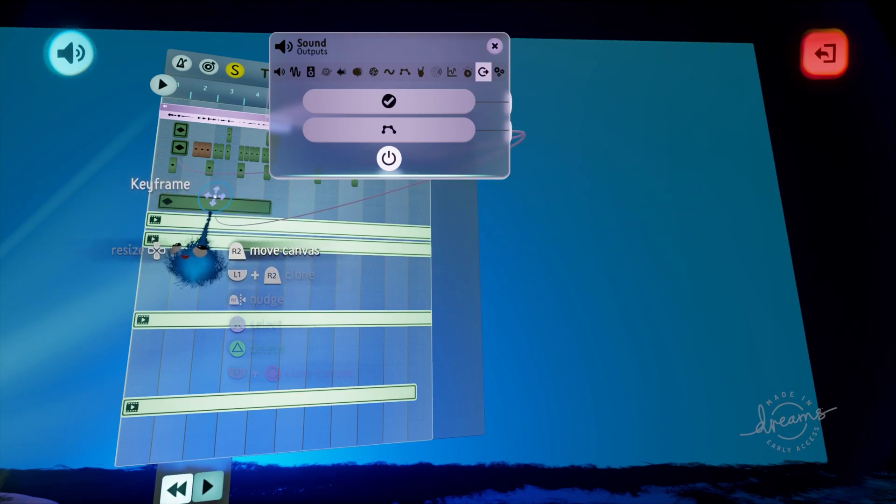
click(495, 46)
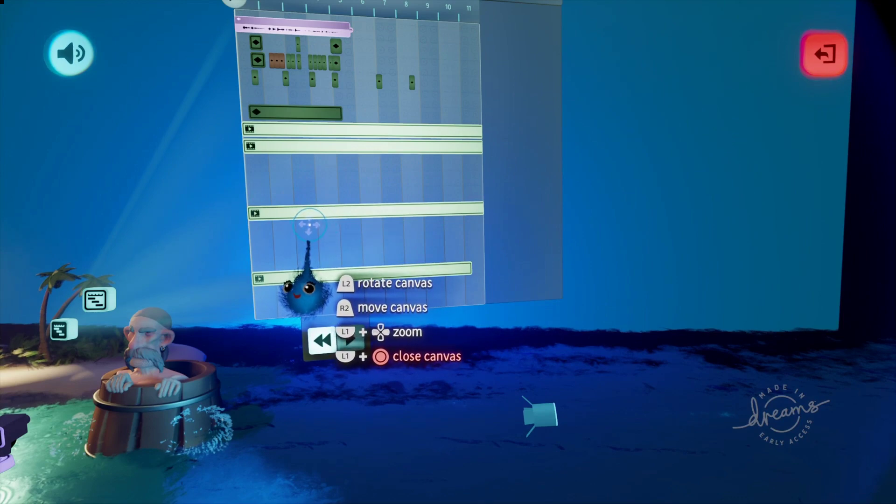
click(302, 131)
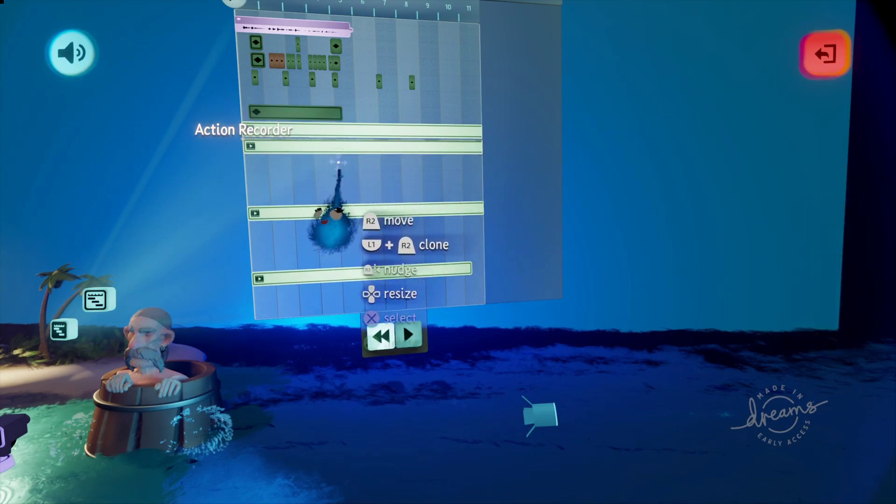
click(323, 214)
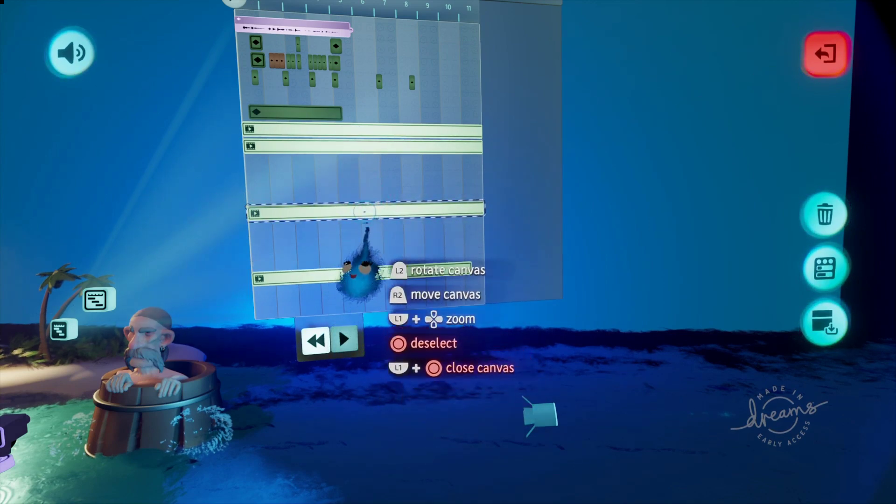
click(365, 211)
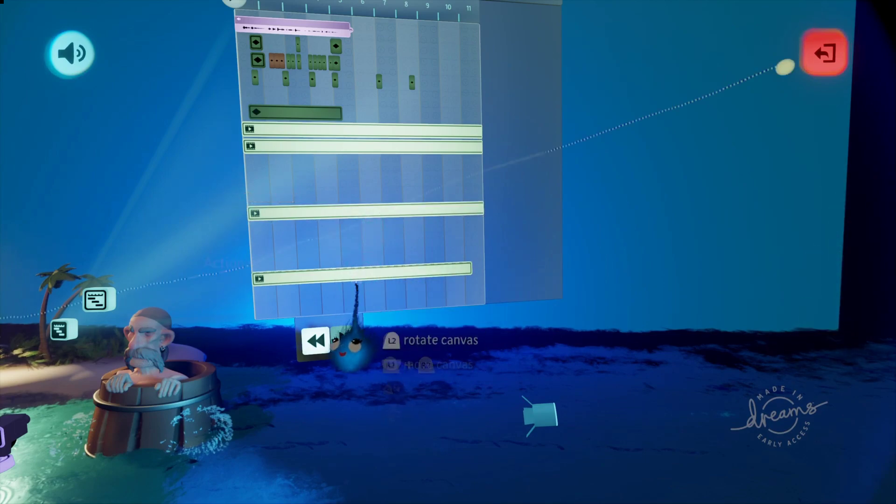
click(354, 271)
scroll(280, 273, down, 3)
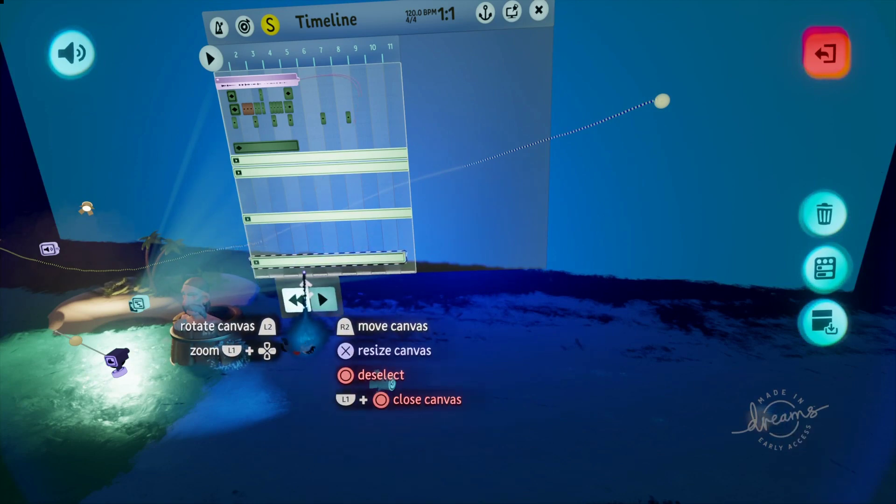
click(321, 299)
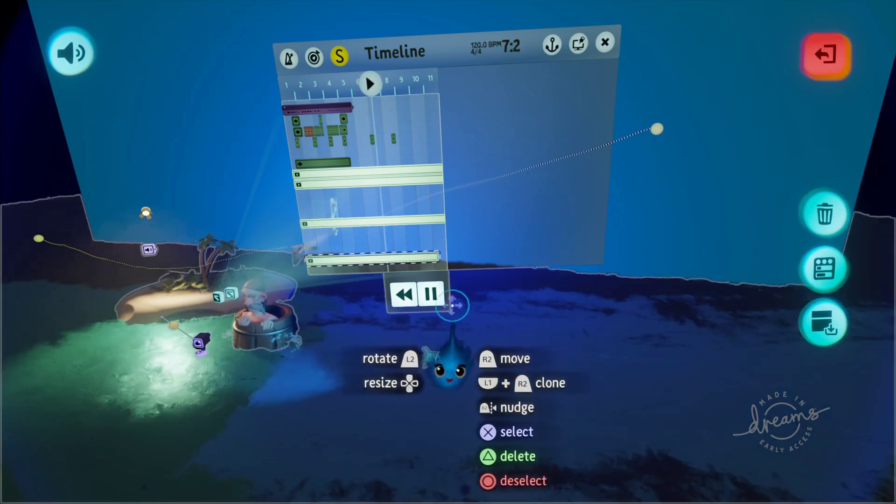
click(431, 294)
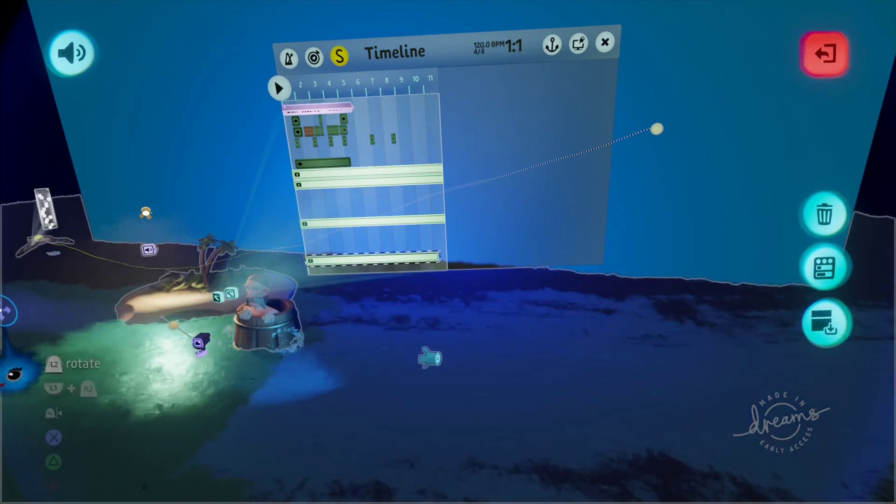
key(space)
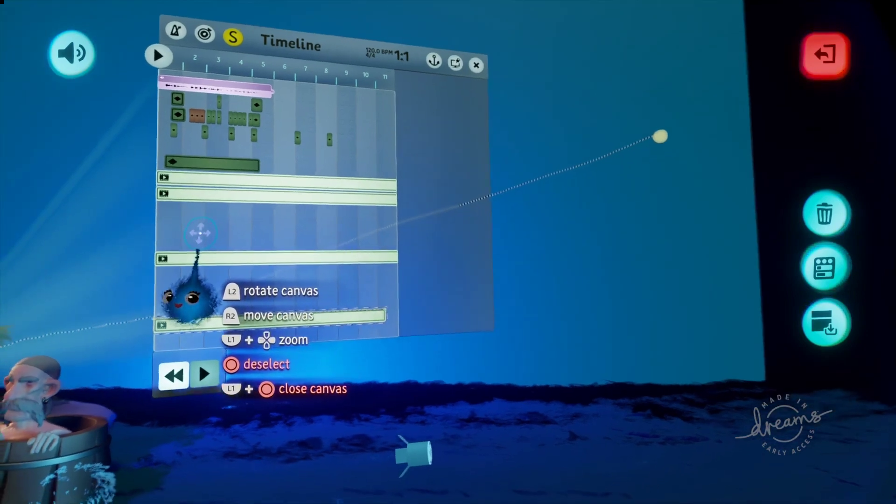
Step: Turn the camera until the bearded sailor in his barrel fills the view
middle_drag(195, 222, 182, 230)
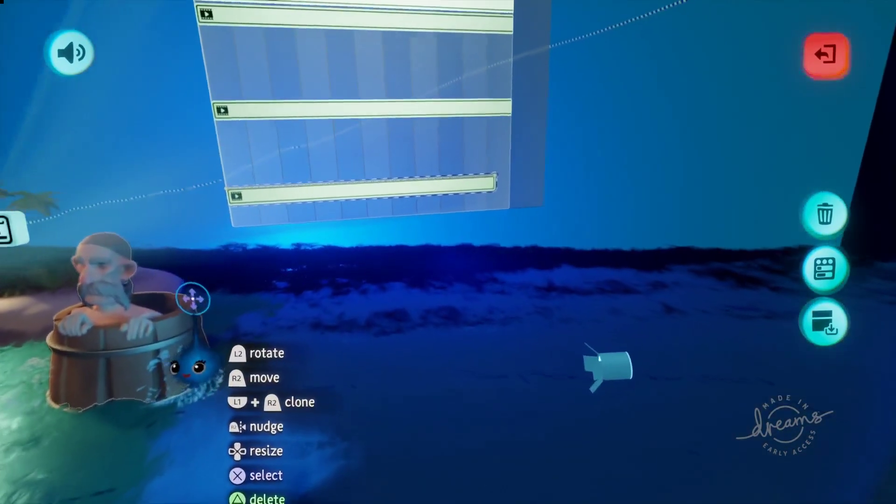
middle_drag(193, 299, 174, 297)
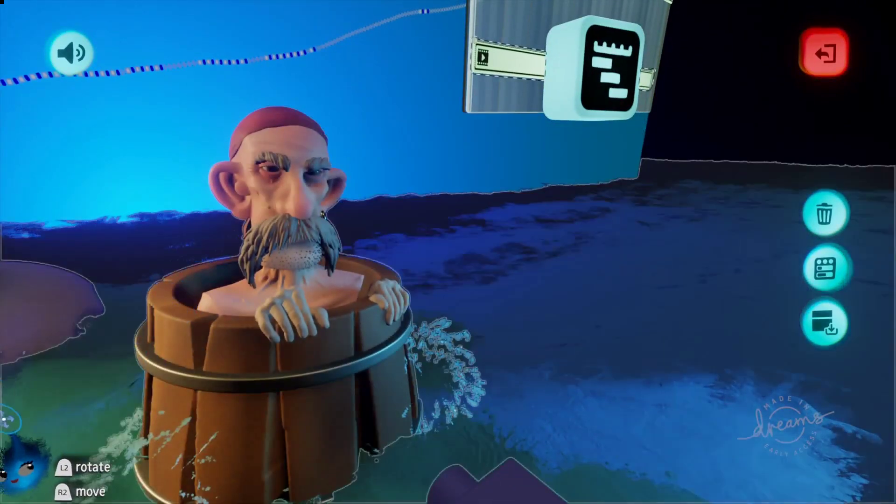